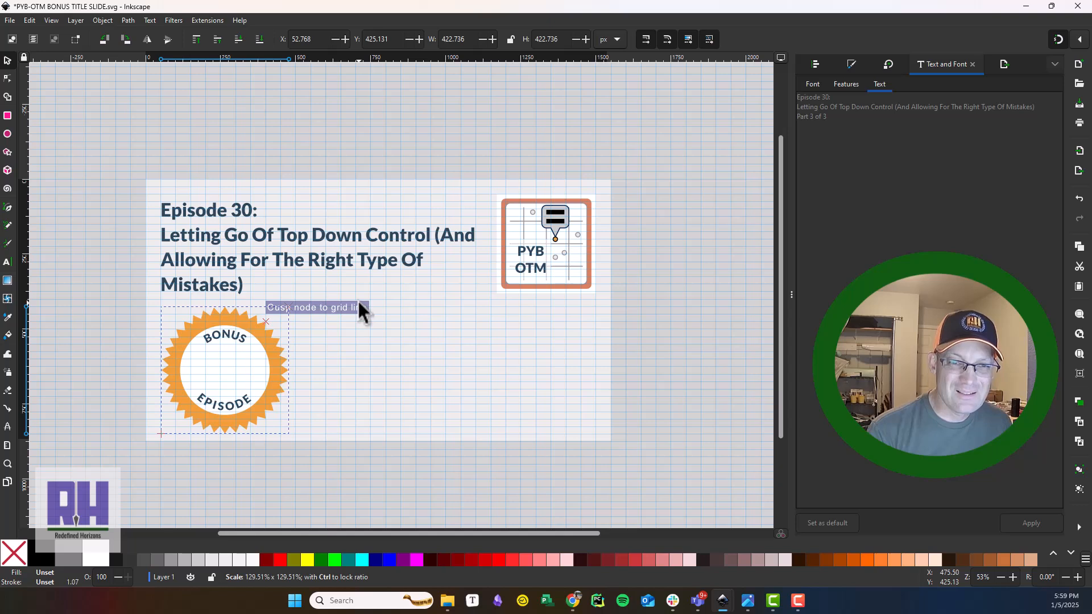
Step: Deselect the bonus episode badge and save the bonus title slide document
{"action": "left_click", "coordinate": [672, 356]}
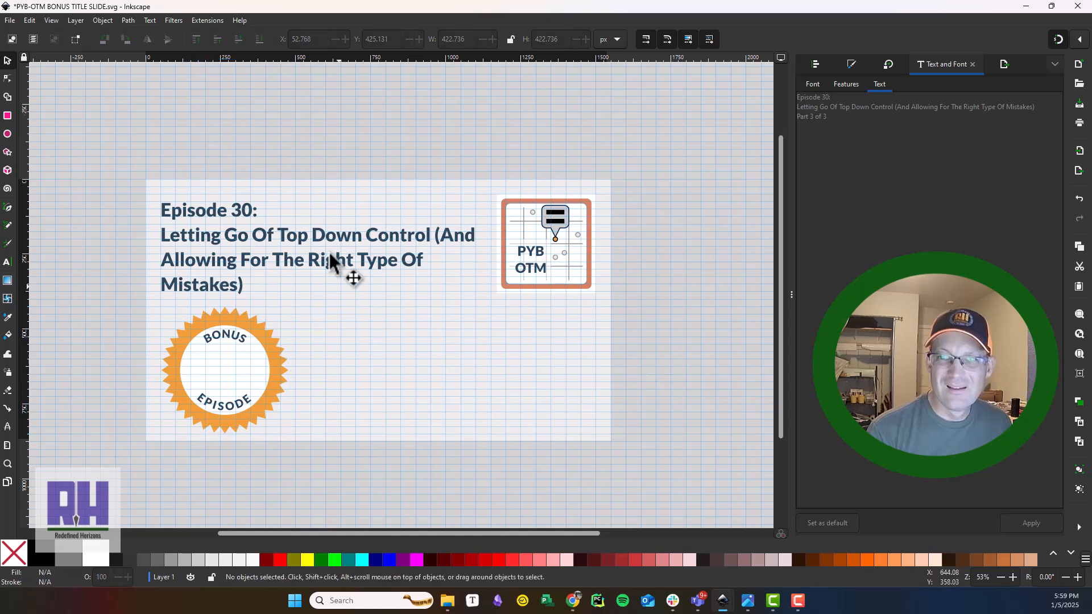
{"action": "left_click", "coordinate": [10, 20]}
{"action": "left_click", "coordinate": [22, 110]}
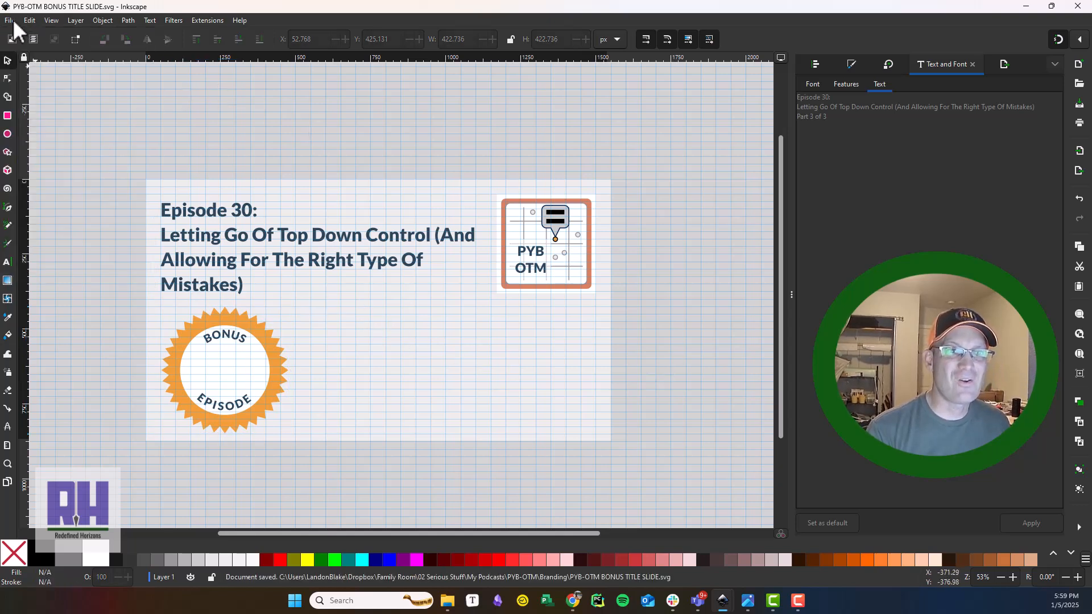
{"action": "left_click", "coordinate": [13, 21]}
{"action": "left_click", "coordinate": [744, 305]}
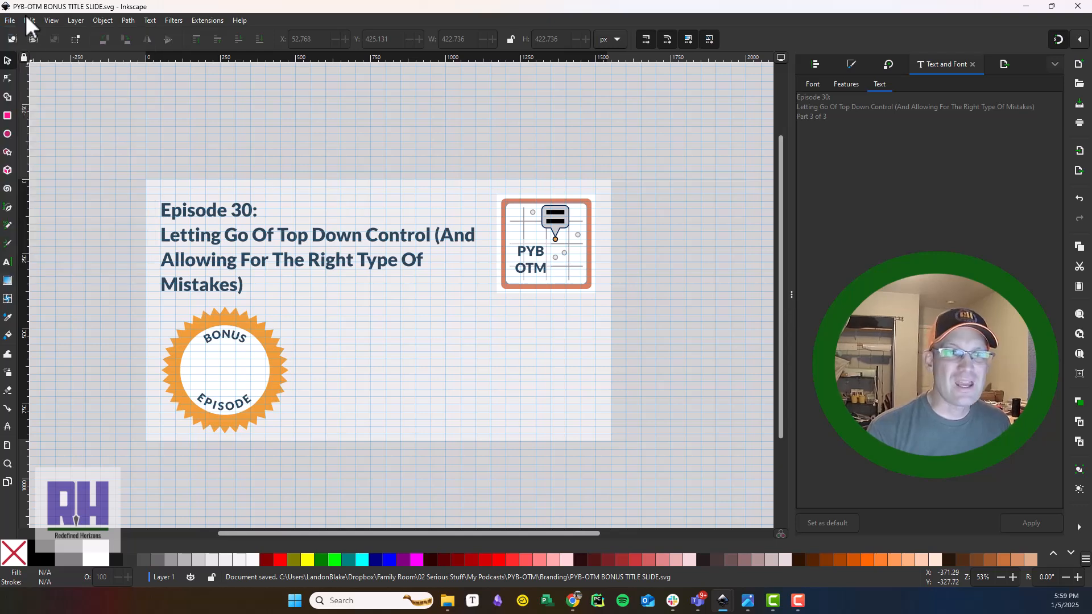
Step: Export the page as a PNG named PYB-OTM EP 30 TITLE SLIDE.png
{"action": "left_click", "coordinate": [1080, 170]}
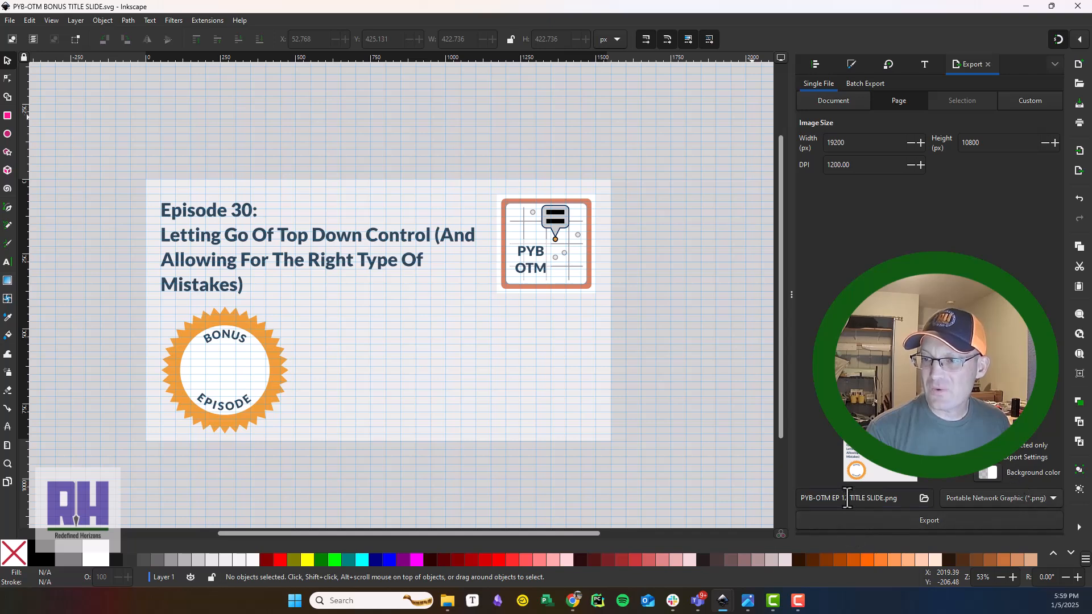
{"action": "key", "text": "BackSpace"}
{"action": "key", "text": "BackSpace"}
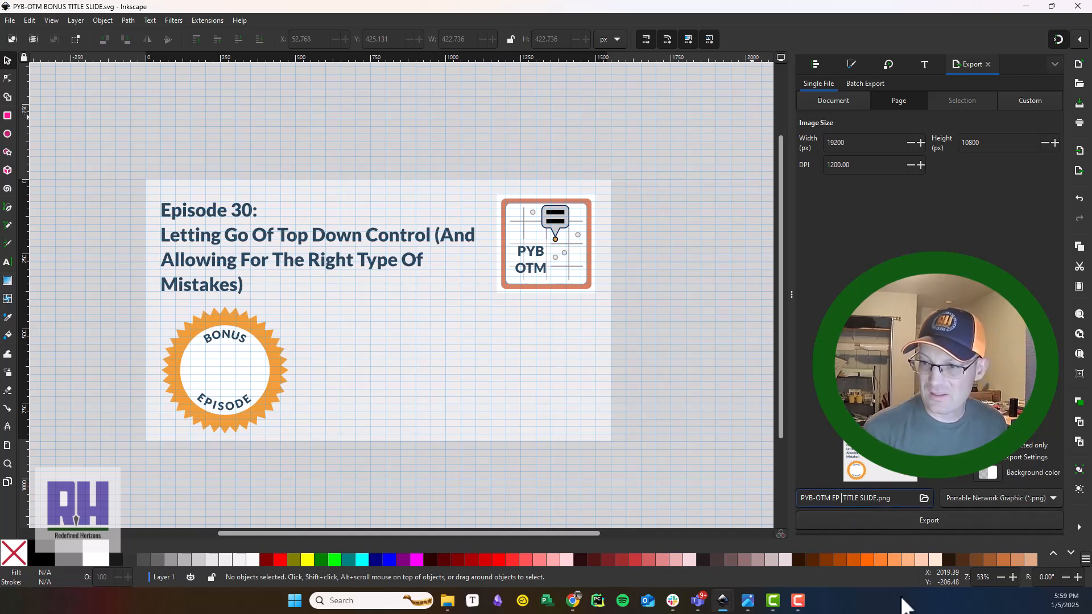
{"action": "type", "text": "30"}
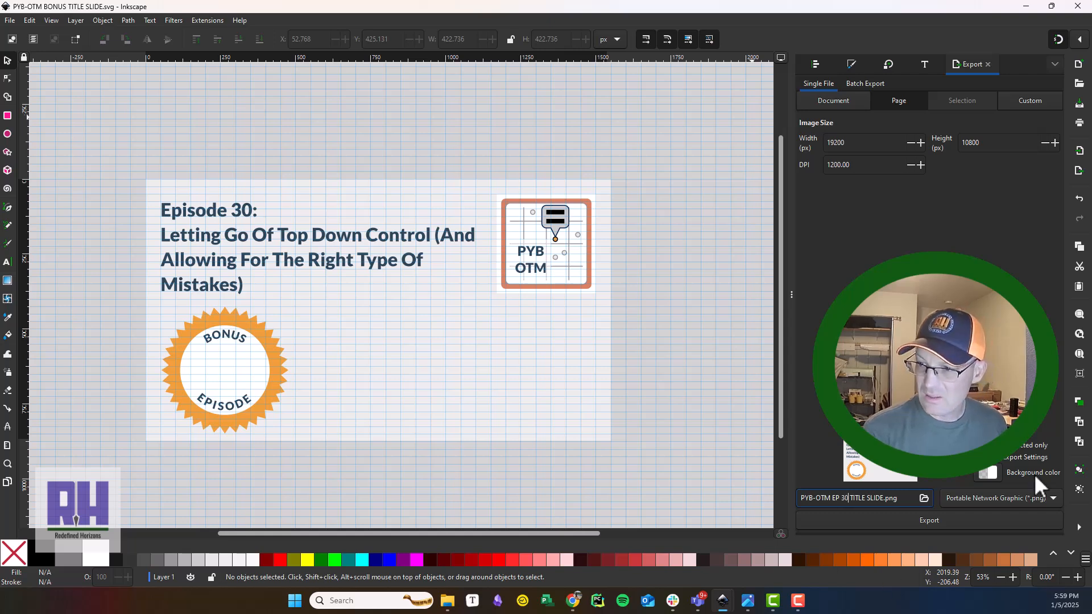
{"action": "left_click", "coordinate": [981, 518]}
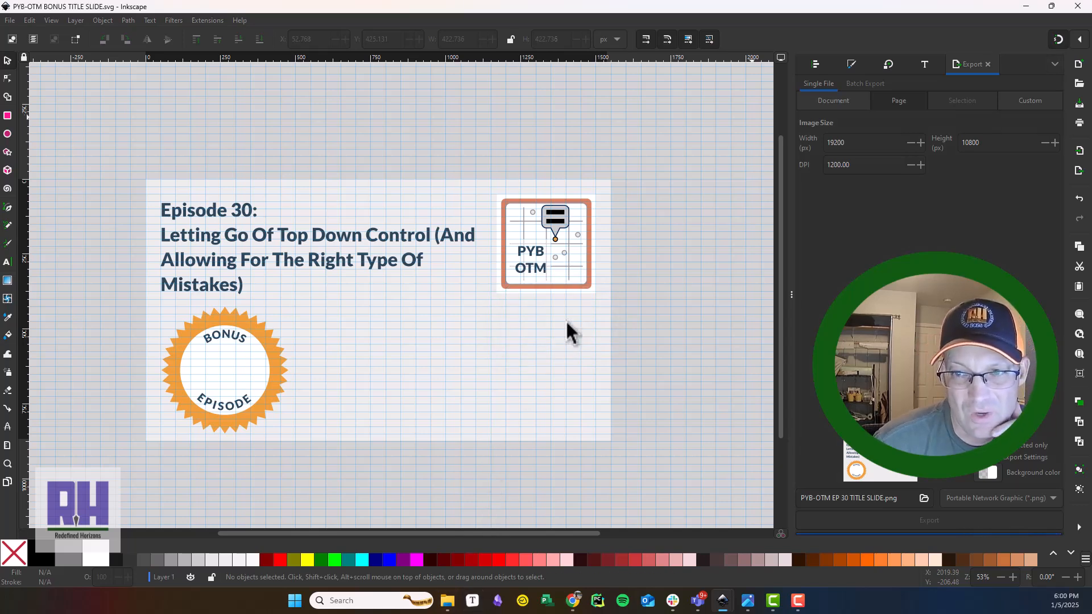
Step: Set the export resolution to 300 DPI and export again, replacing the existing PNG, and close the image preview
{"action": "left_click", "coordinate": [870, 165]}
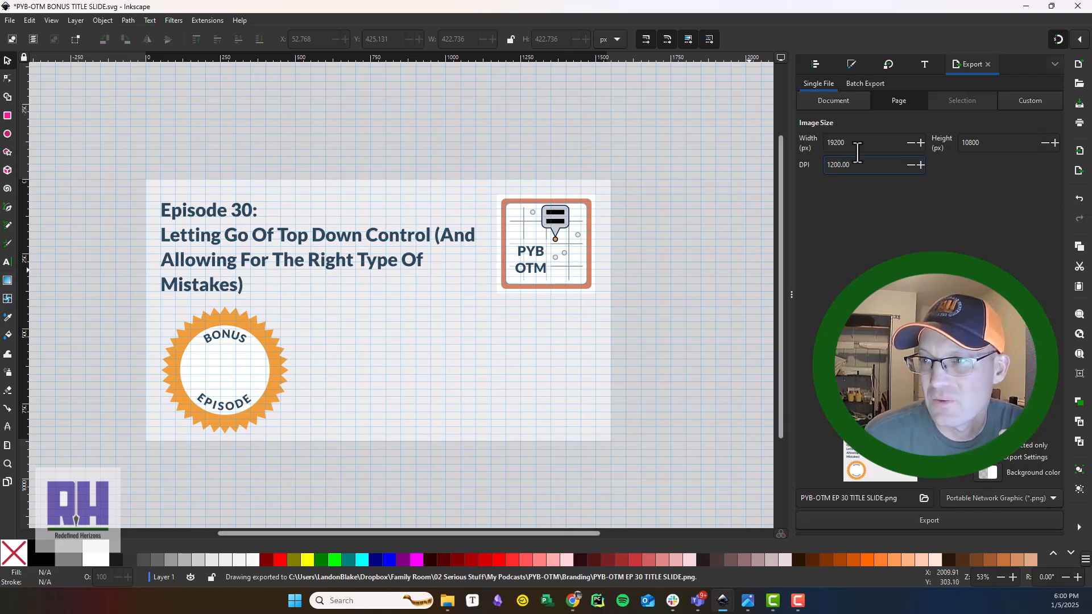
{"action": "key", "text": "ctrl+a"}
{"action": "type", "text": "300"}
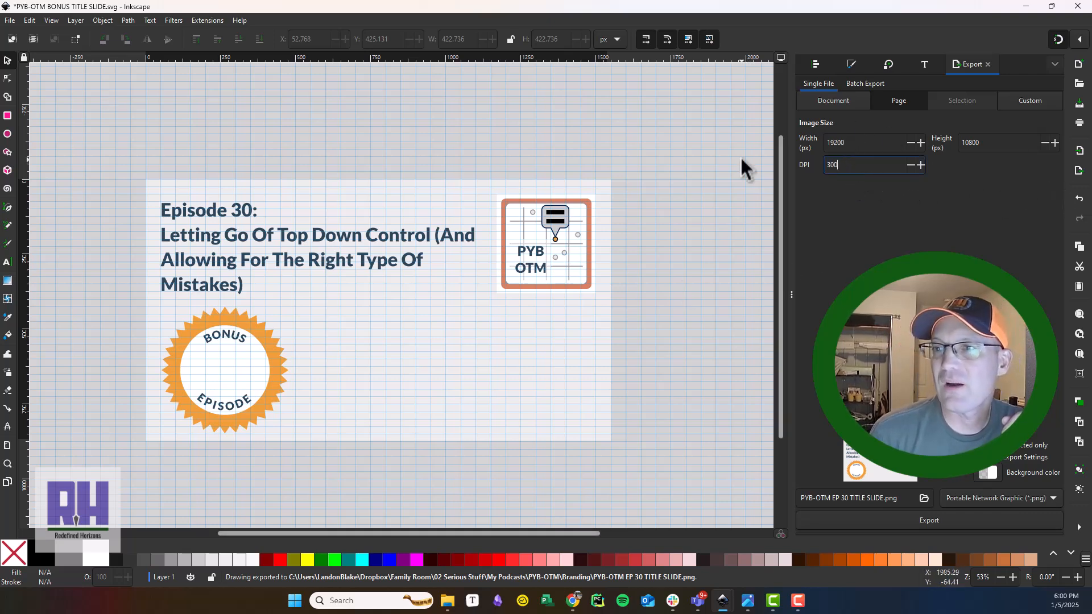
{"action": "key", "text": "Return"}
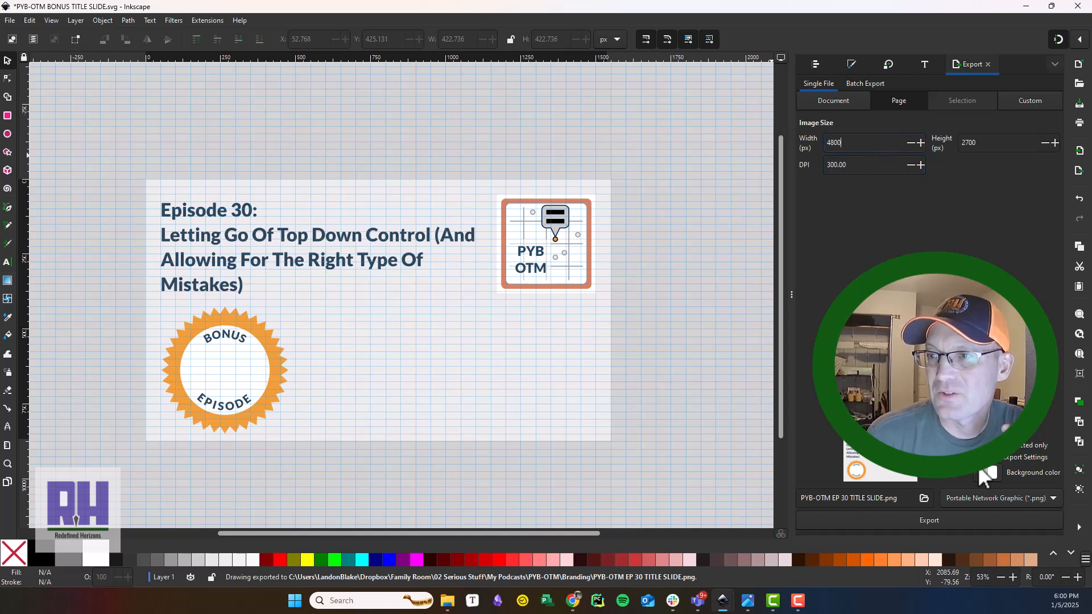
{"action": "left_click", "coordinate": [981, 525]}
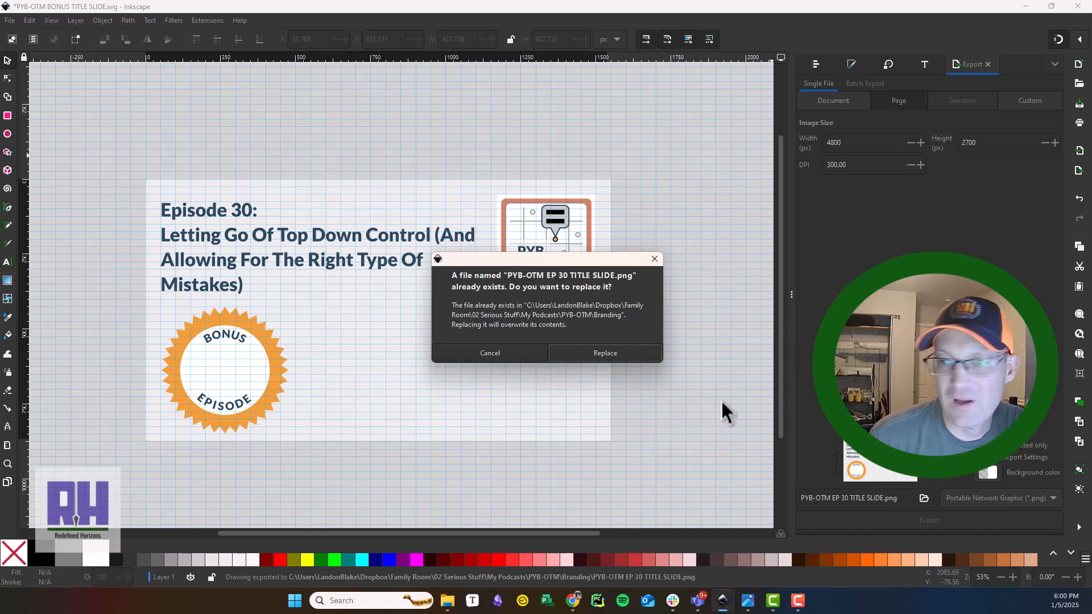
{"action": "left_click", "coordinate": [622, 355]}
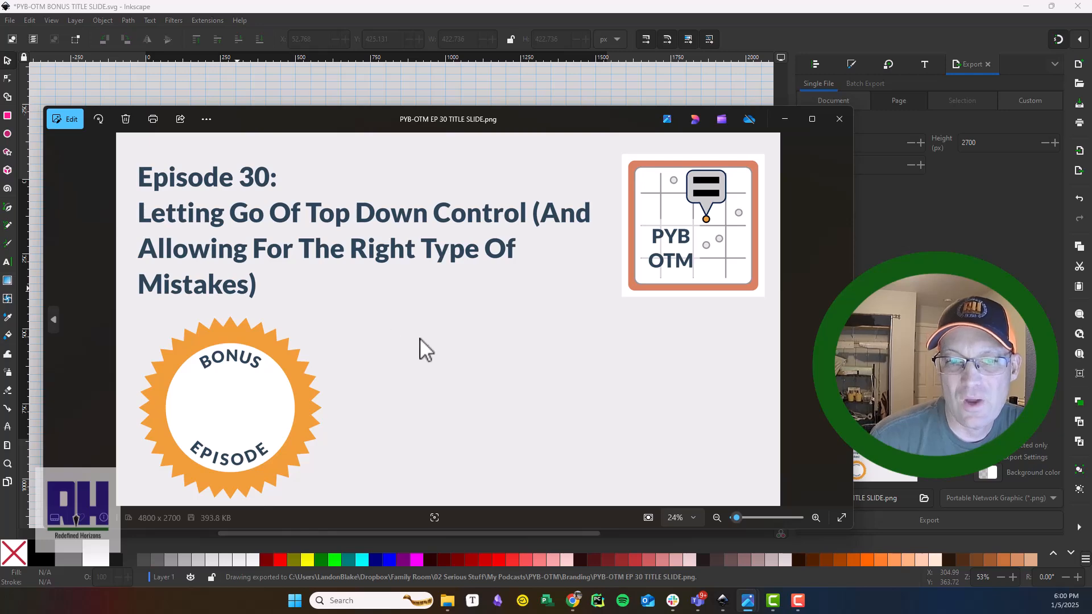
{"action": "left_click", "coordinate": [839, 122]}
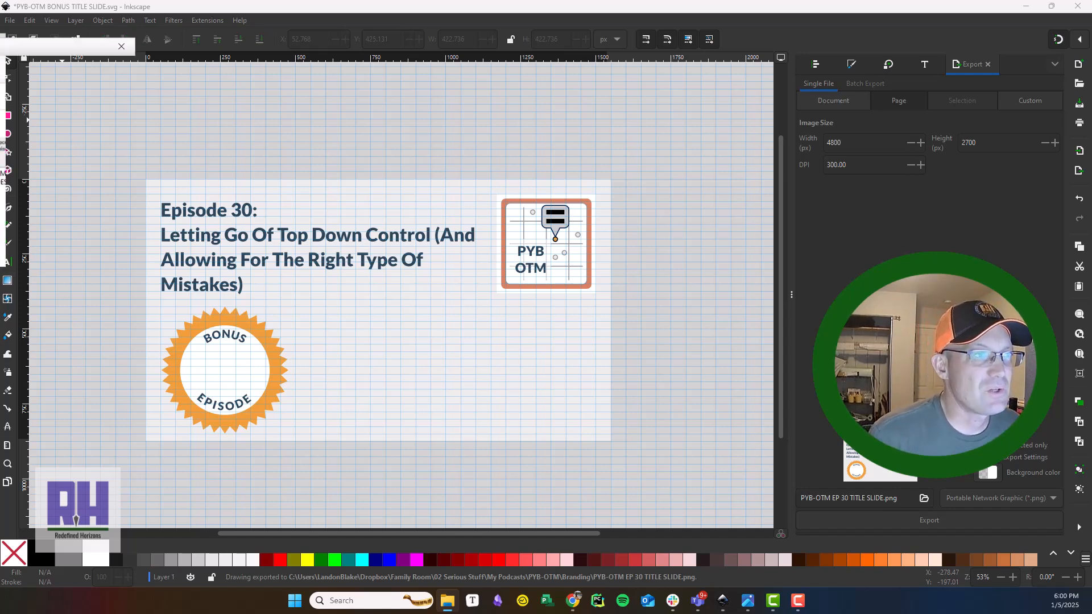
Step: Switch to the Branding folder in File Explorer and compare the video intro and episode 30 slides as extra large icons
{"action": "key", "text": "alt+Tab"}
{"action": "left_click", "coordinate": [889, 12]}
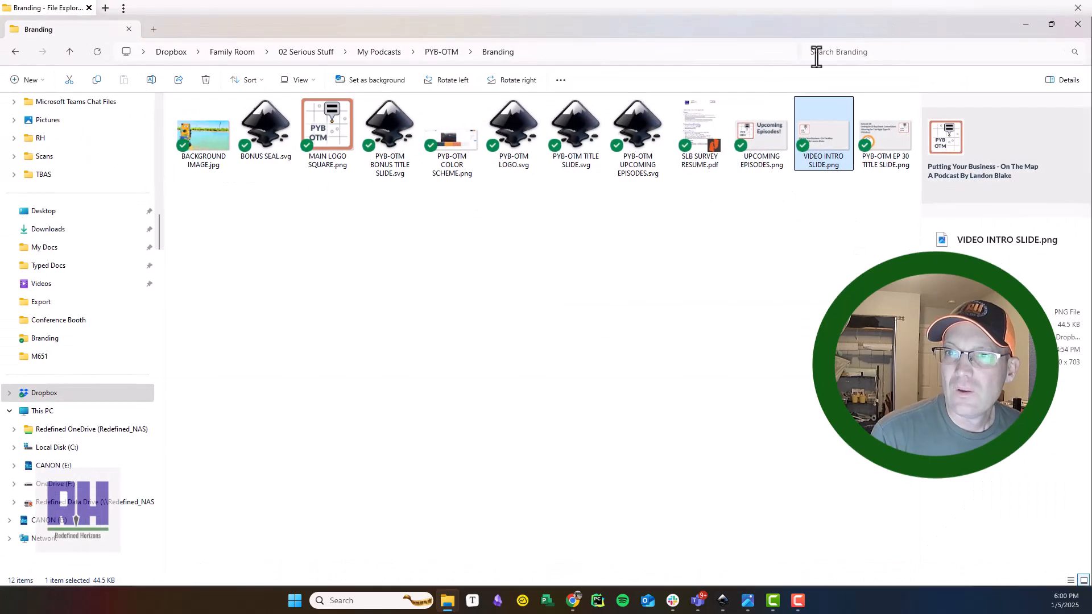
{"action": "left_click", "coordinate": [300, 79]}
{"action": "left_click", "coordinate": [293, 107]}
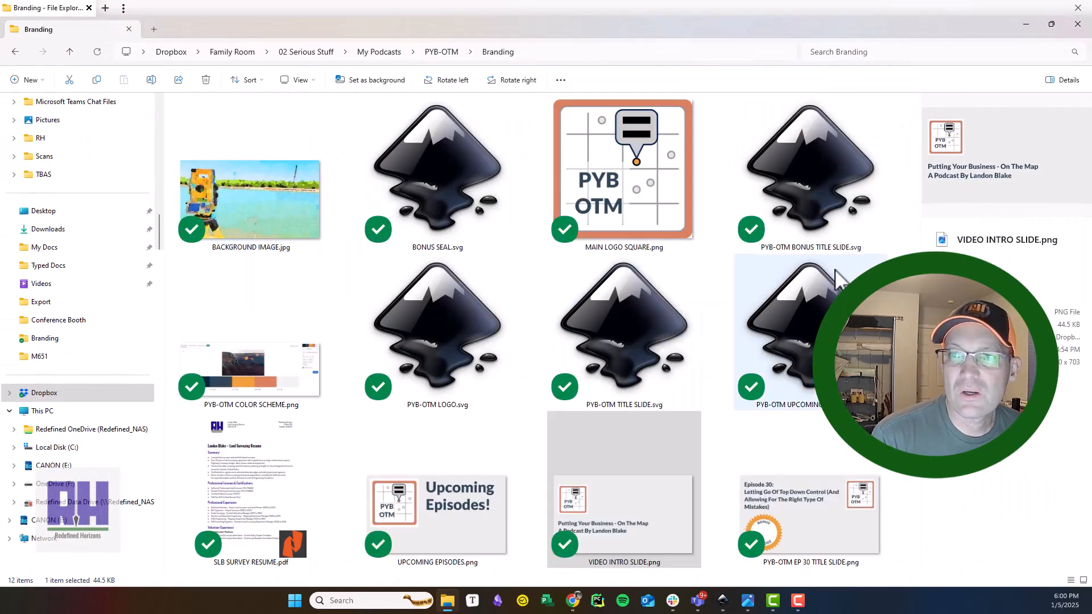
{"action": "left_click", "coordinate": [797, 533]}
{"action": "left_click", "coordinate": [634, 521]}
{"action": "left_click", "coordinate": [830, 511]}
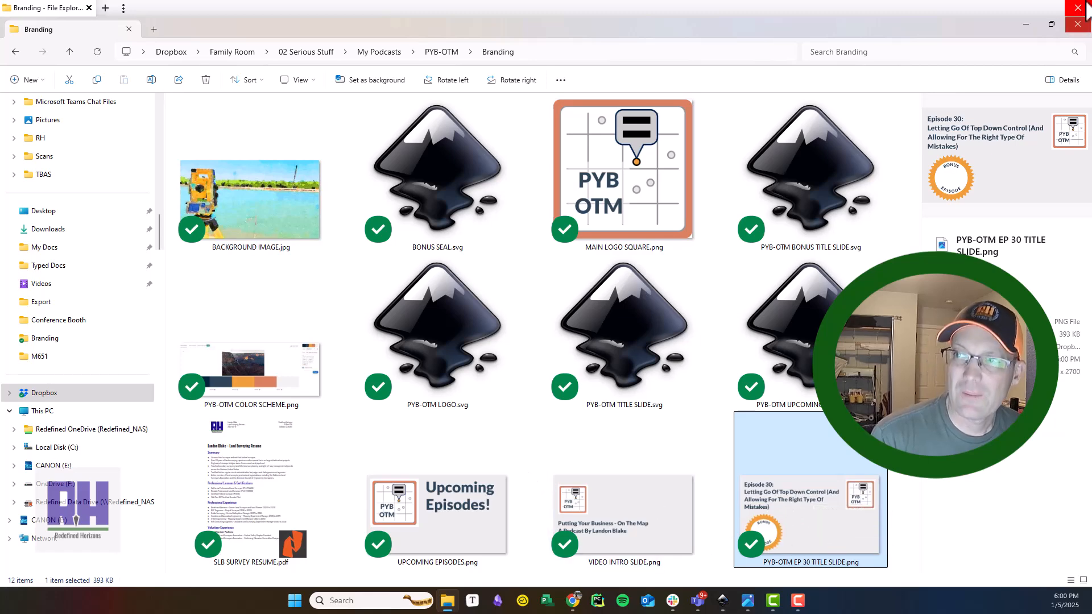
Step: Return to Inkscape and save the bonus title slide document after the export
{"action": "left_click", "coordinate": [1026, 25]}
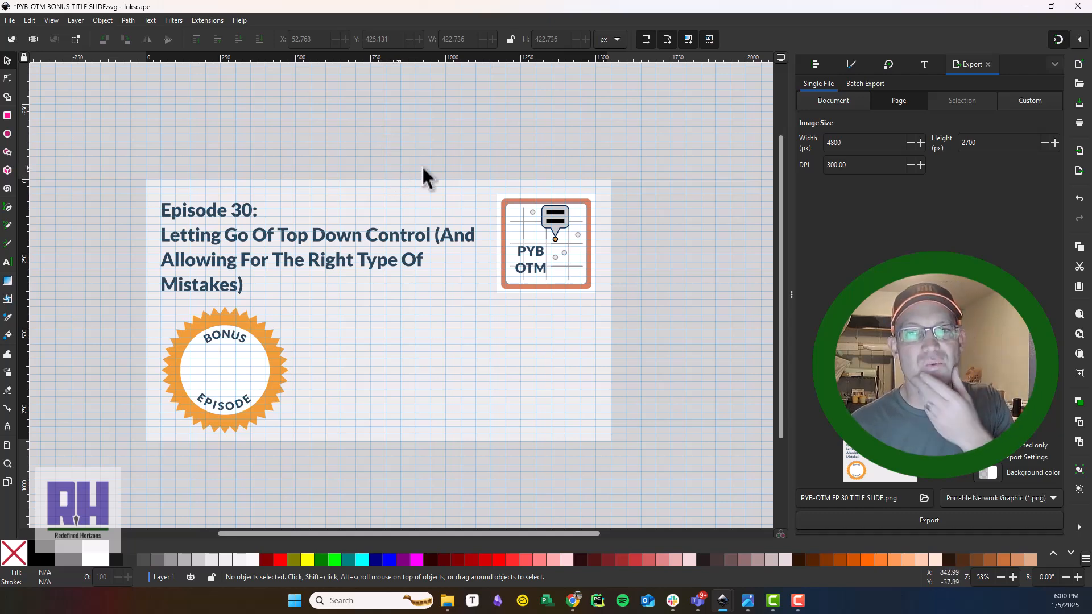
{"action": "left_click", "coordinate": [20, 25]}
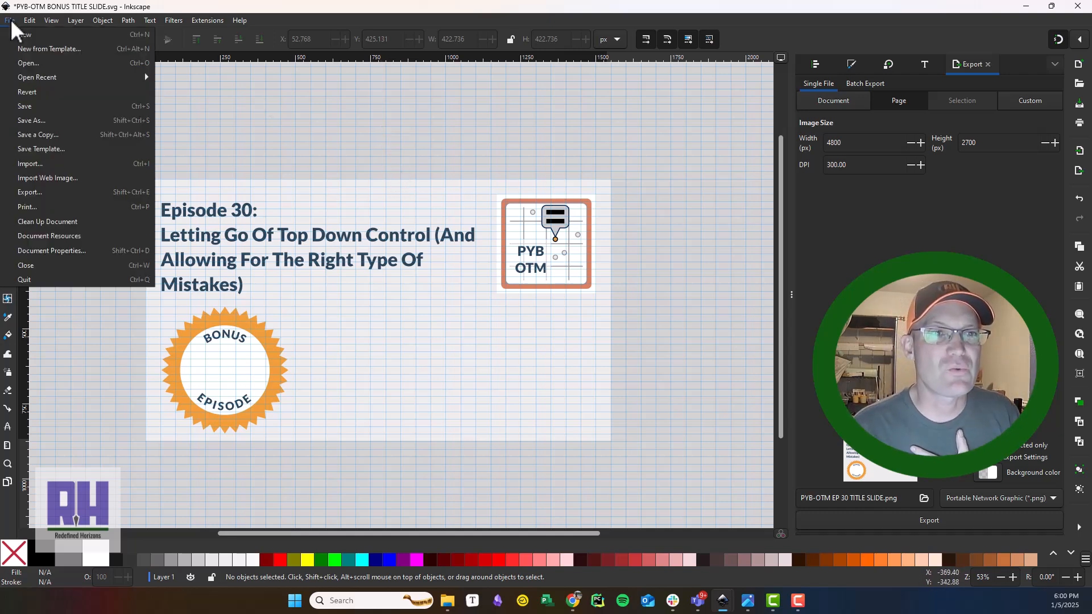
{"action": "left_click", "coordinate": [51, 119]}
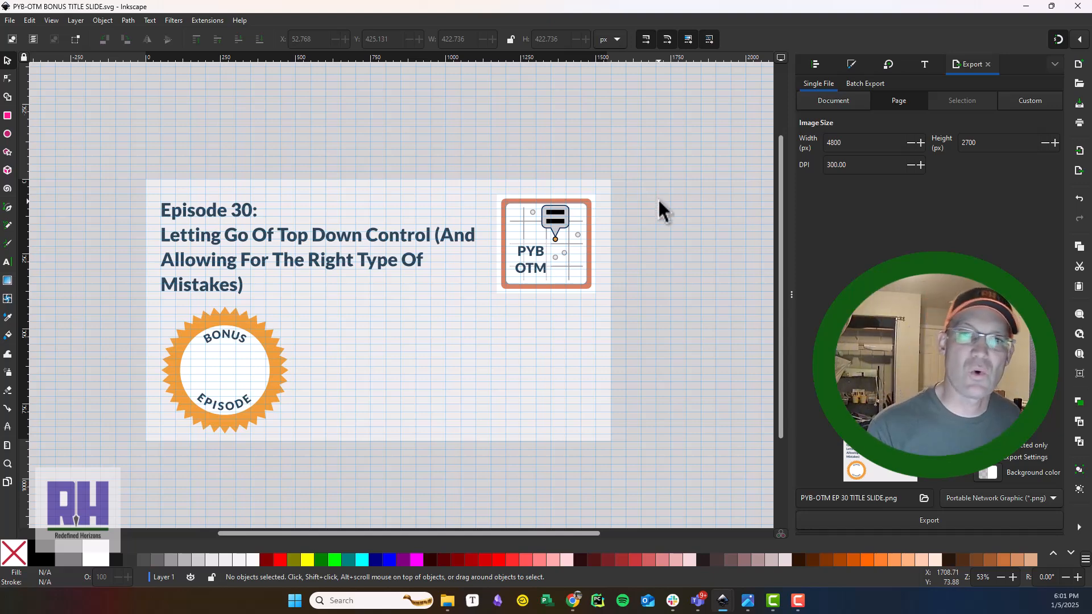
Step: Switch to the Branding folder in File Explorer, show its files in Details view and widen the Name column to show full file names
{"action": "left_click", "coordinate": [448, 601]}
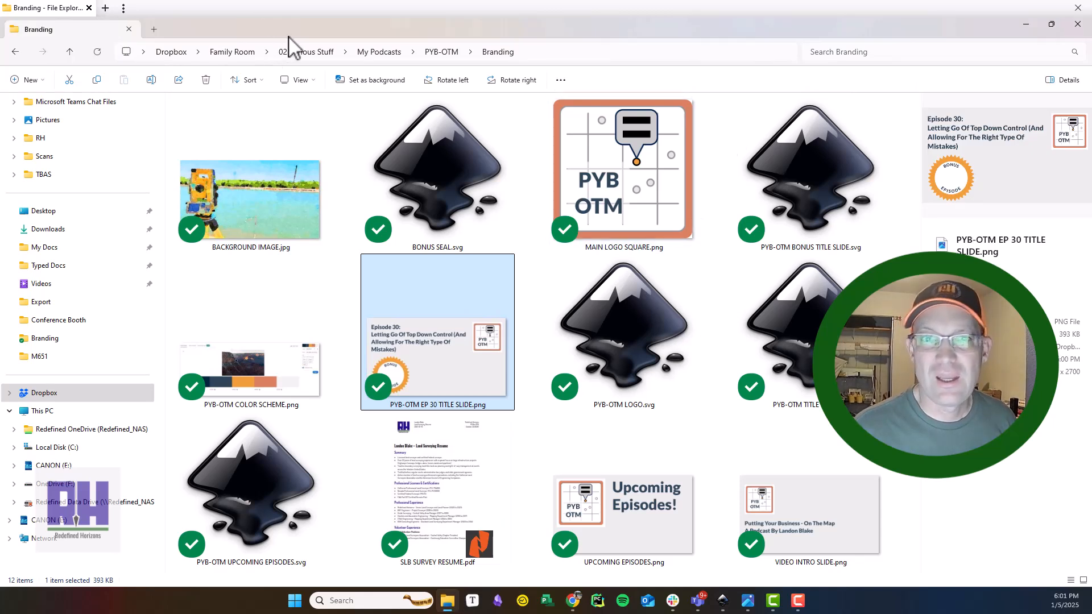
{"action": "left_click", "coordinate": [296, 84]}
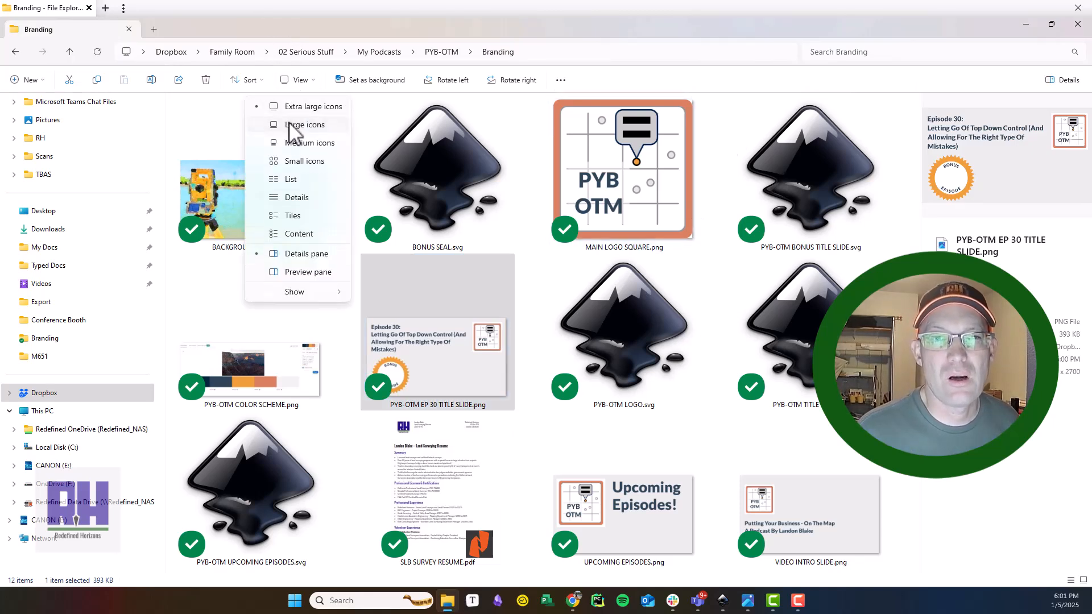
{"action": "left_click", "coordinate": [309, 197]}
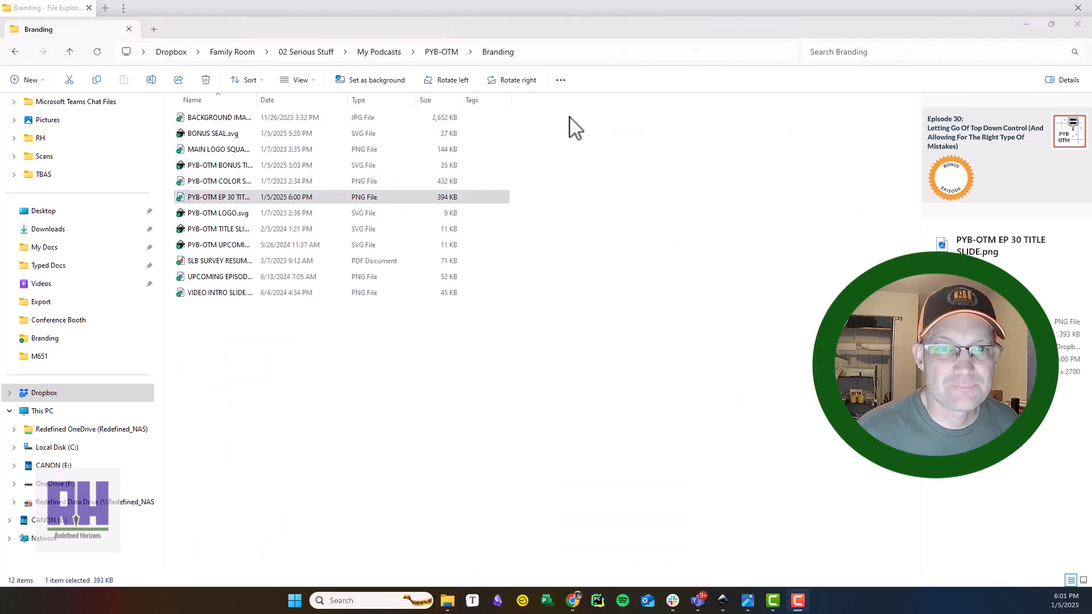
{"action": "left_click_drag", "start_coordinate": [258, 100], "coordinate": [483, 101]}
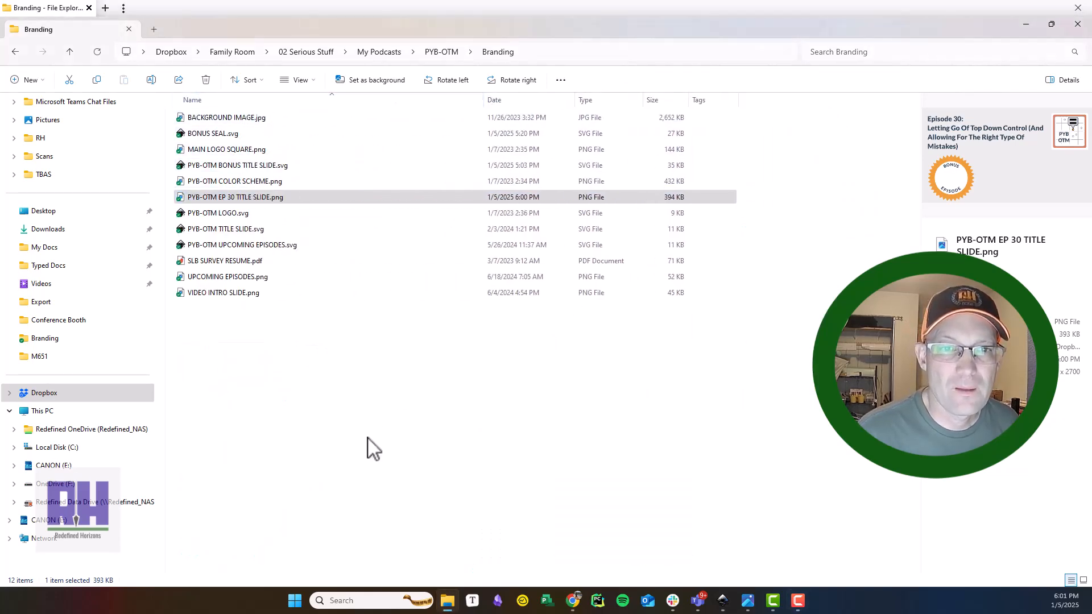
{"action": "left_click", "coordinate": [371, 429]}
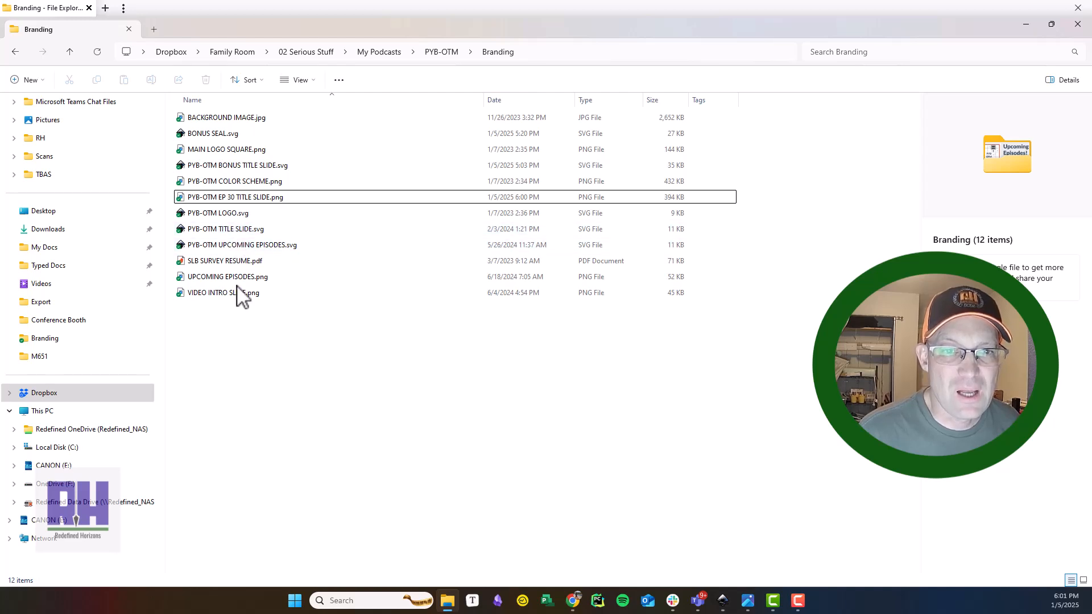
Step: Open PYB-OTM TITLE SLIDE.svg from the Branding folder in Inkscape and maximize its window
{"action": "left_click", "coordinate": [249, 164]}
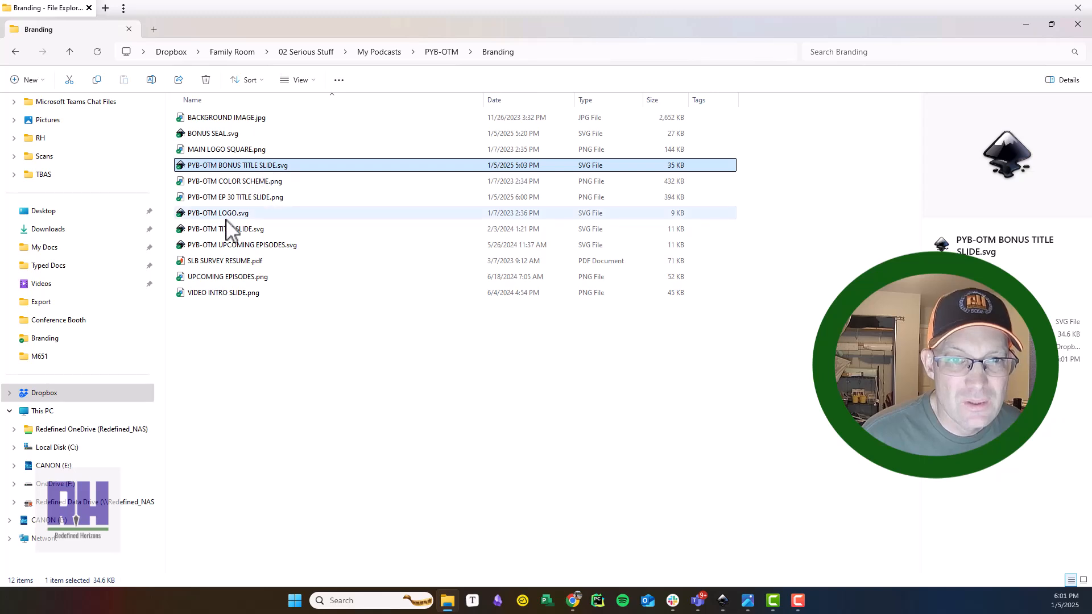
{"action": "left_click", "coordinate": [243, 229]}
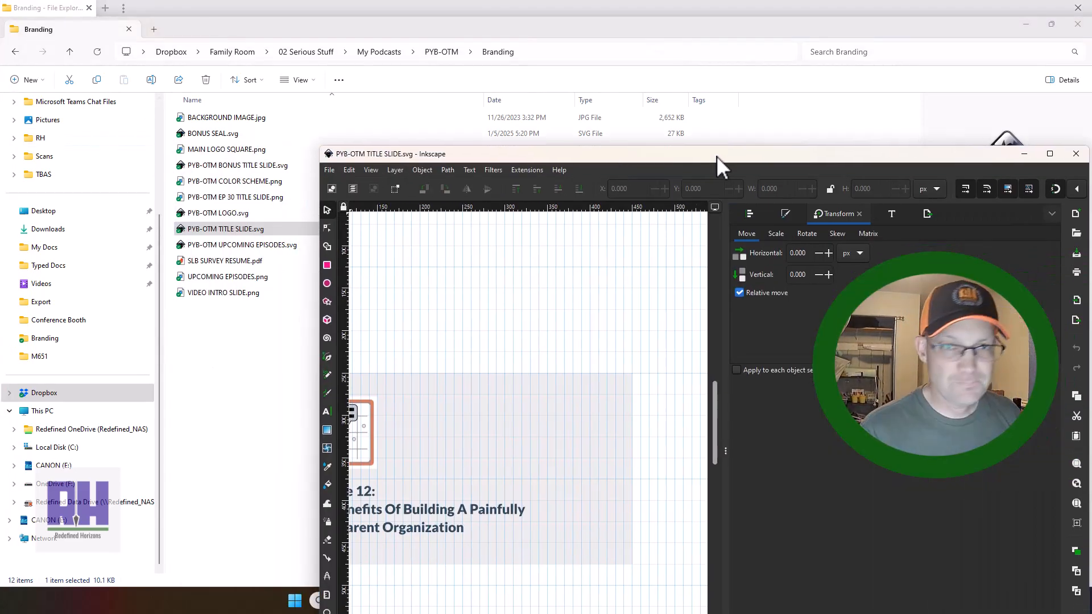
{"action": "double_click", "coordinate": [717, 156]}
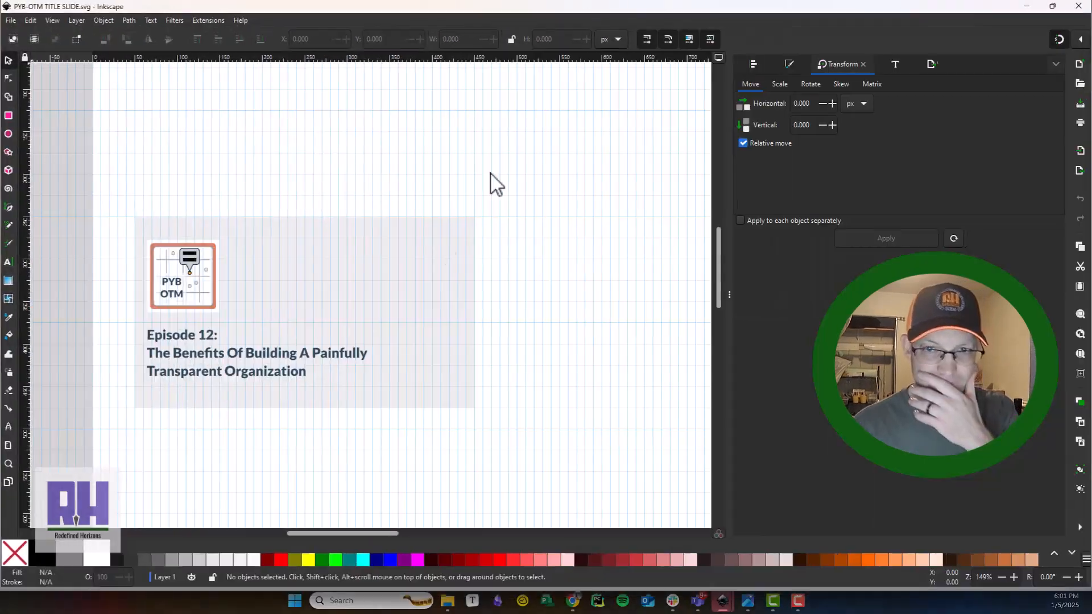
Step: Change the first line of the slide's title text to "Episode 31:" in the text editor
{"action": "left_click", "coordinate": [257, 355]}
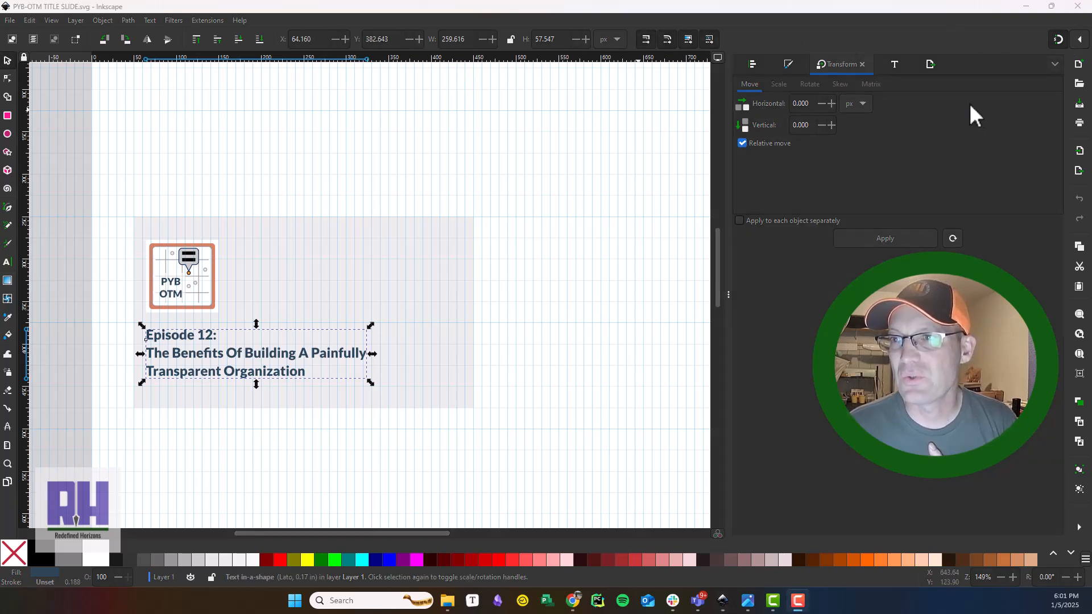
{"action": "left_click", "coordinate": [893, 64]}
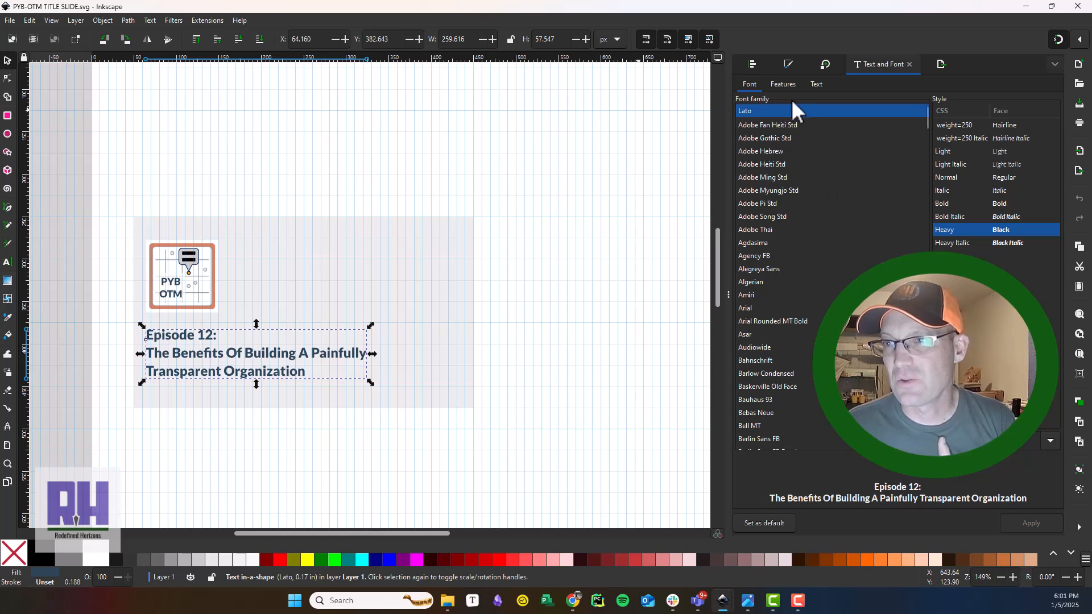
{"action": "left_click", "coordinate": [818, 84]}
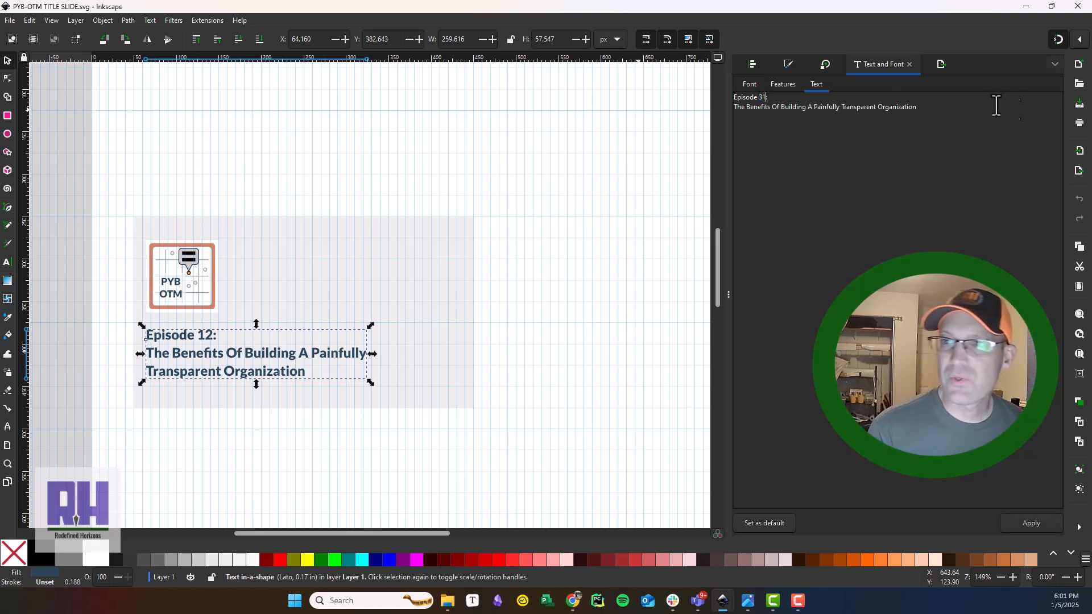
{"action": "type", "text": ":"}
Step: Replace the second line of the slide's title text with the episode title about your business fundamentals before marketing
{"action": "left_click_drag", "start_coordinate": [967, 112], "coordinate": [705, 107]}
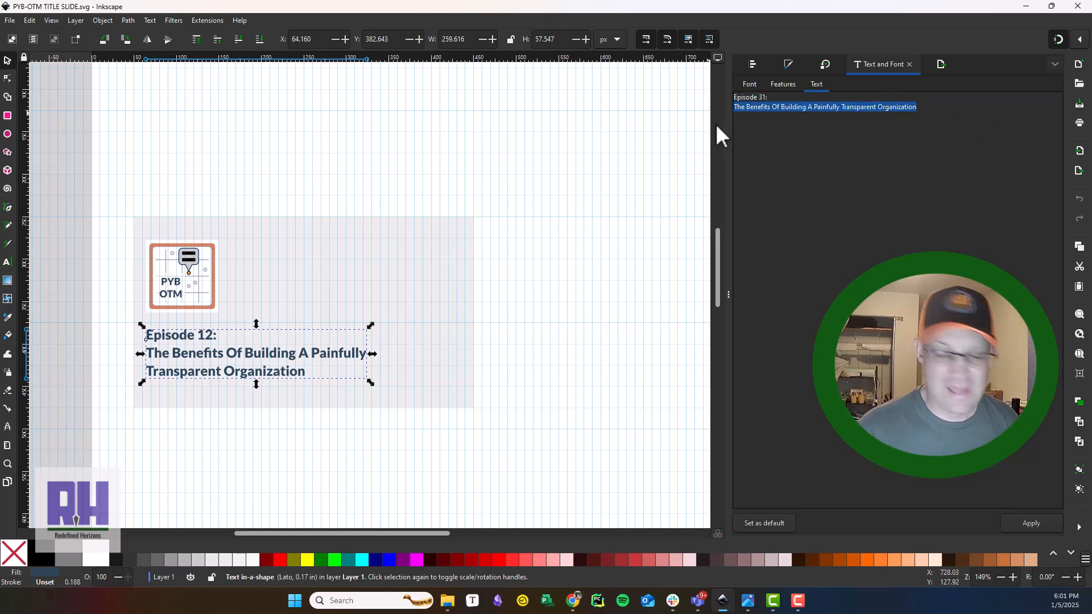
{"action": "type", "text": "Un"}
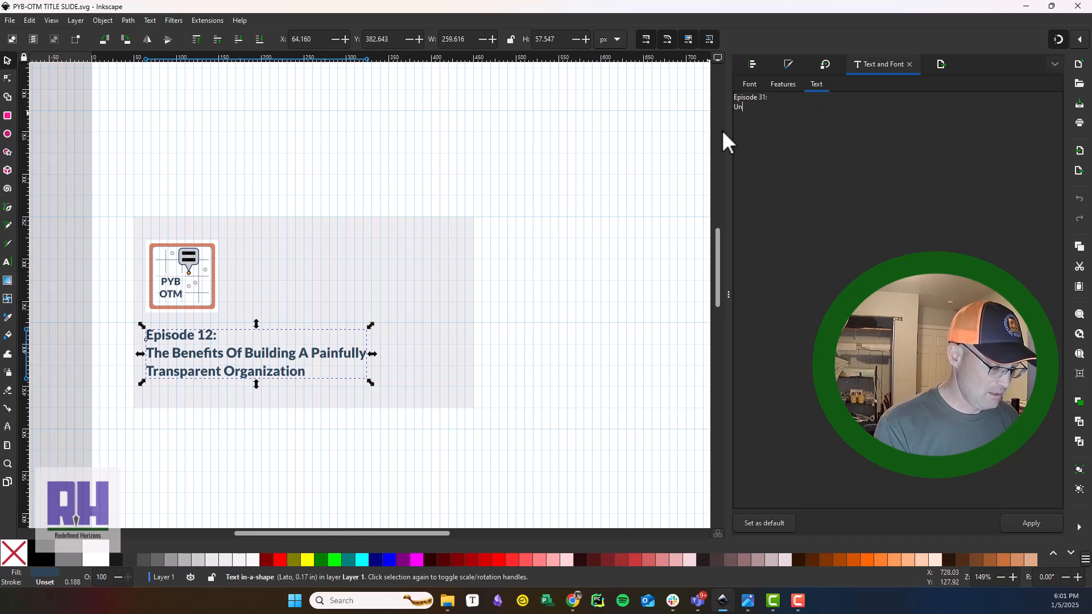
{"action": "type", "text": "derstanindg"}
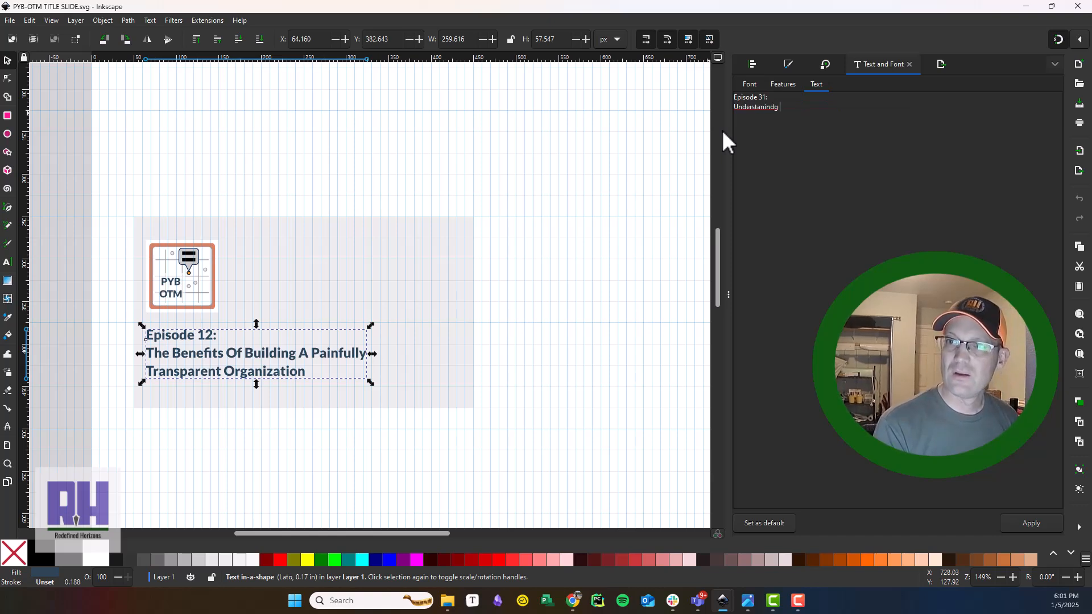
{"action": "key", "text": "BackSpace"}
{"action": "key", "text": "BackSpace"}
{"action": "key", "text": "BackSpace"}
{"action": "type", "text": "g You"}
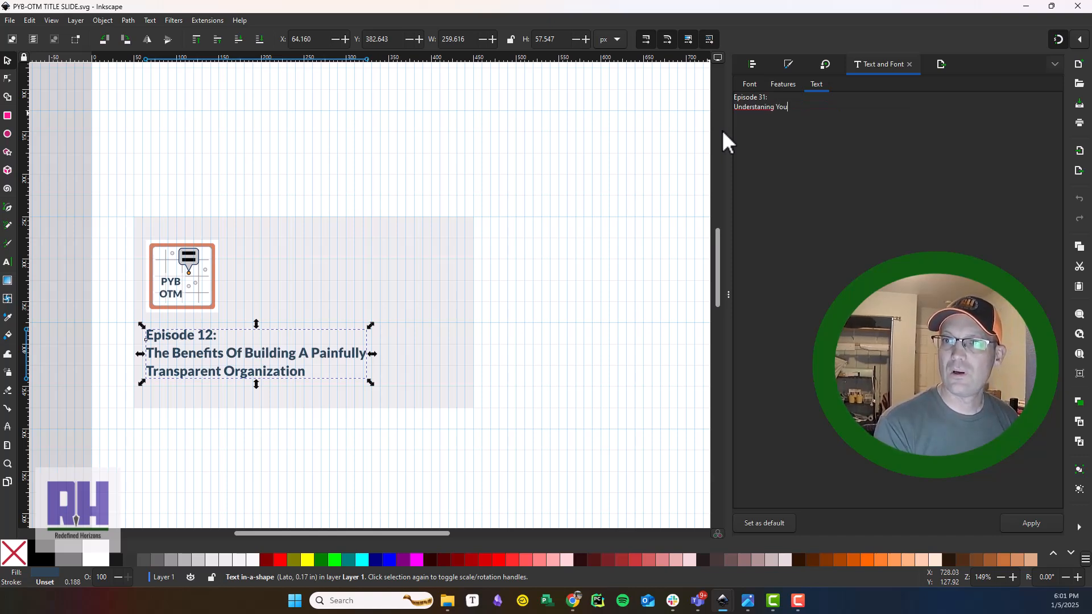
{"action": "type", "text": "r Business Finda"}
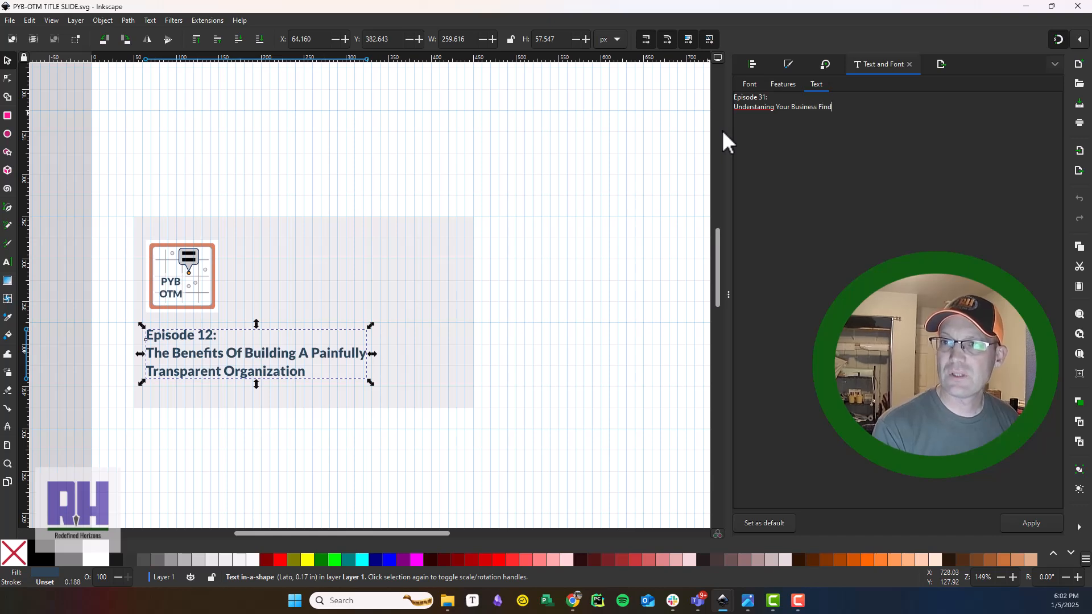
{"action": "key", "text": "BackSpace"}
{"action": "key", "text": "BackSpace"}
{"action": "key", "text": "BackSpace"}
{"action": "key", "text": "BackSpace"}
{"action": "key", "text": "BackSpace"}
{"action": "type", "text": "Fina"}
{"action": "key", "text": "BackSpace"}
{"action": "key", "text": "BackSpace"}
{"action": "key", "text": "BackSpace"}
{"action": "type", "text": "undam,en"}
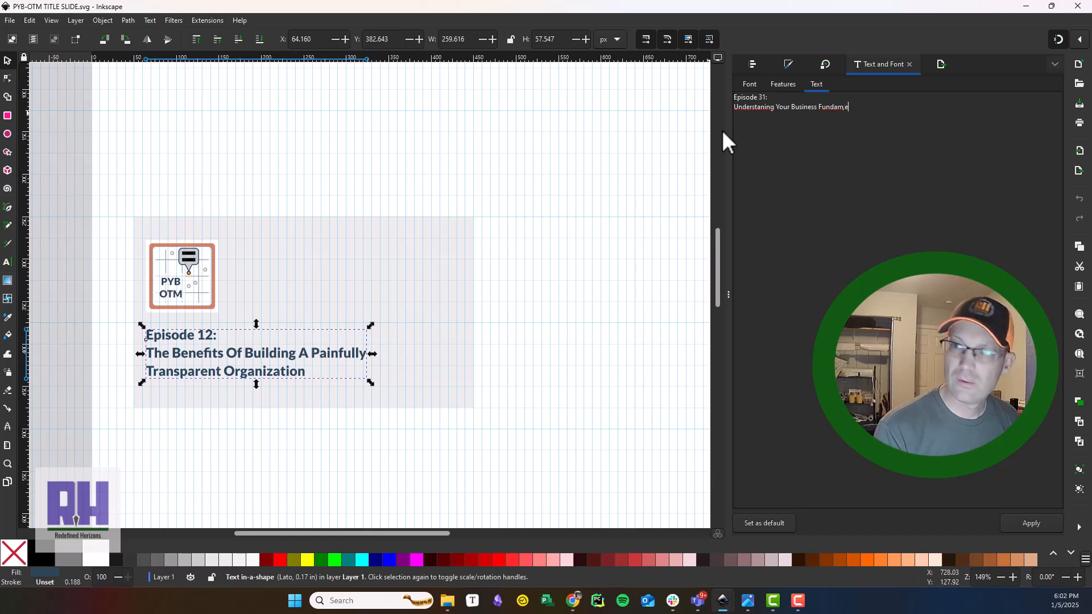
{"action": "key", "text": "BackSpace"}
{"action": "key", "text": "BackSpace"}
{"action": "key", "text": "BackSpace"}
{"action": "type", "text": "entals Be"}
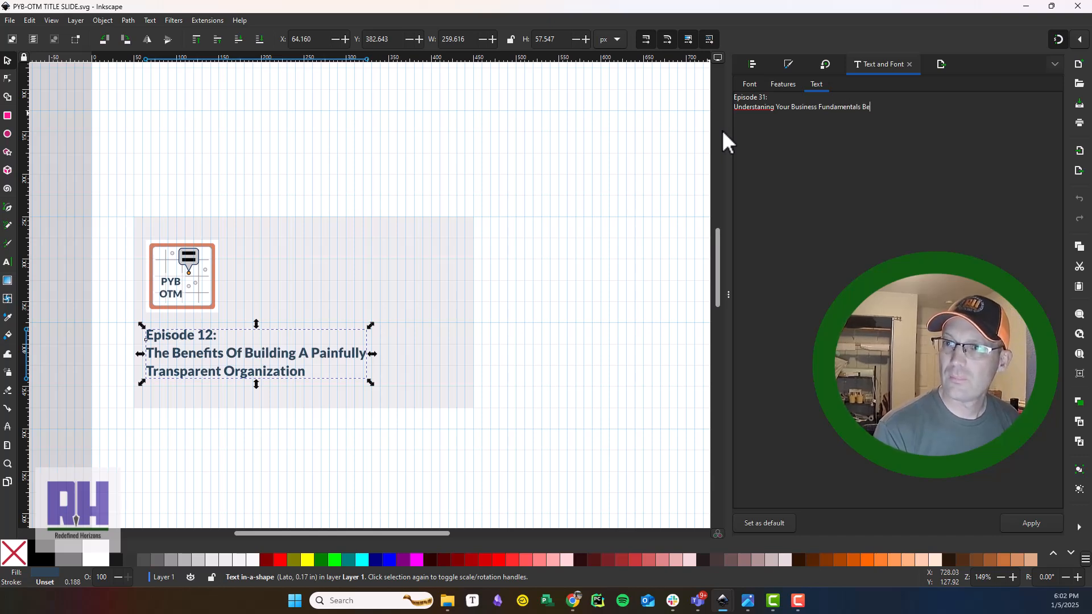
{"action": "type", "text": "fore Marketing"}
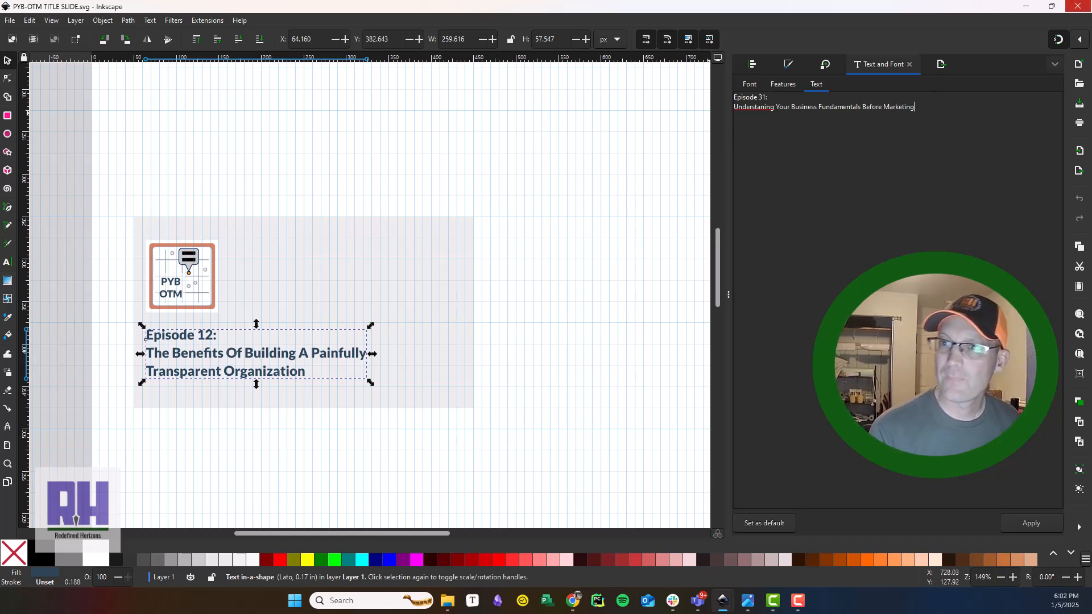
Step: Correct the second line to "Understanding Your Business Fundamentals Before Marketing" and apply the edited text to the slide
{"action": "left_click", "coordinate": [762, 109]}
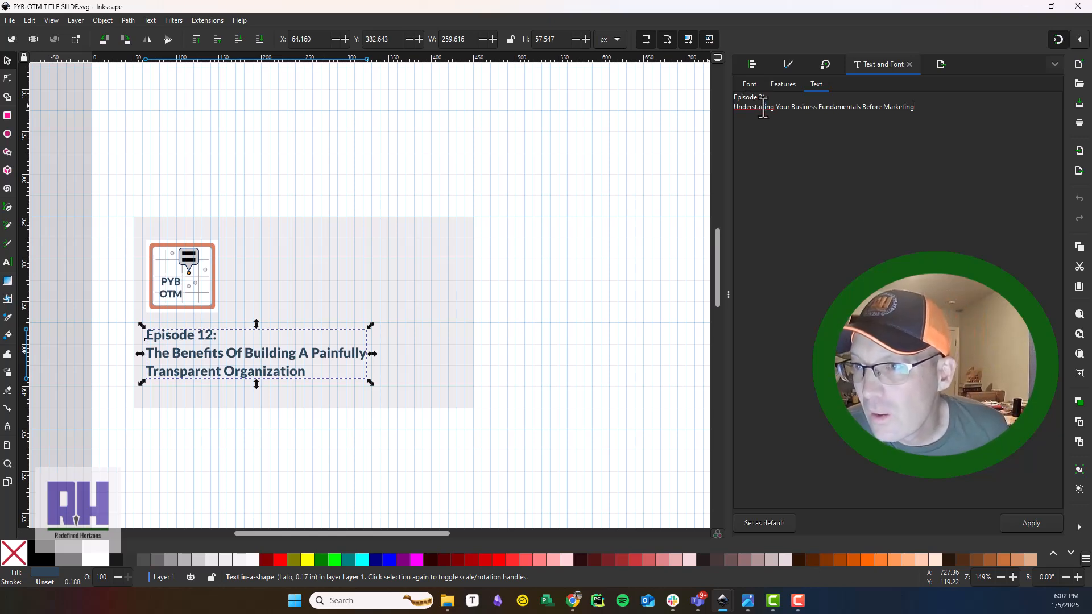
{"action": "type", "text": "n"}
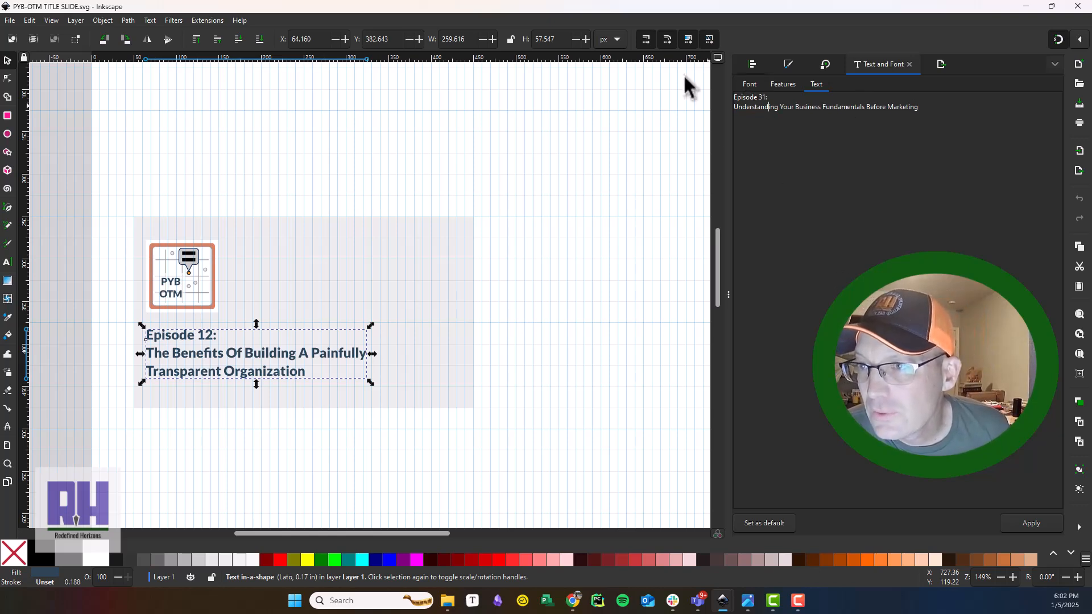
{"action": "left_click", "coordinate": [1031, 523]}
{"action": "left_click", "coordinate": [636, 401]}
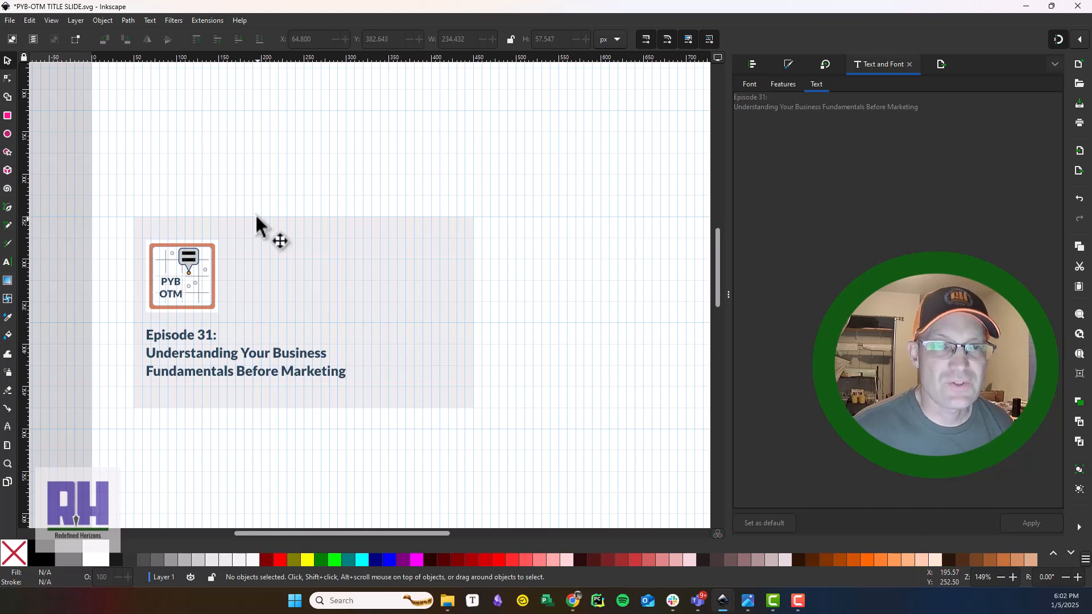
Step: Set the document's page size to 16 in wide by 9 in high in the document properties
{"action": "scroll", "coordinate": [370, 180], "scroll_direction": "down", "scroll_amount": 2}
{"action": "left_click_drag", "start_coordinate": [461, 310], "coordinate": [417, 282]}
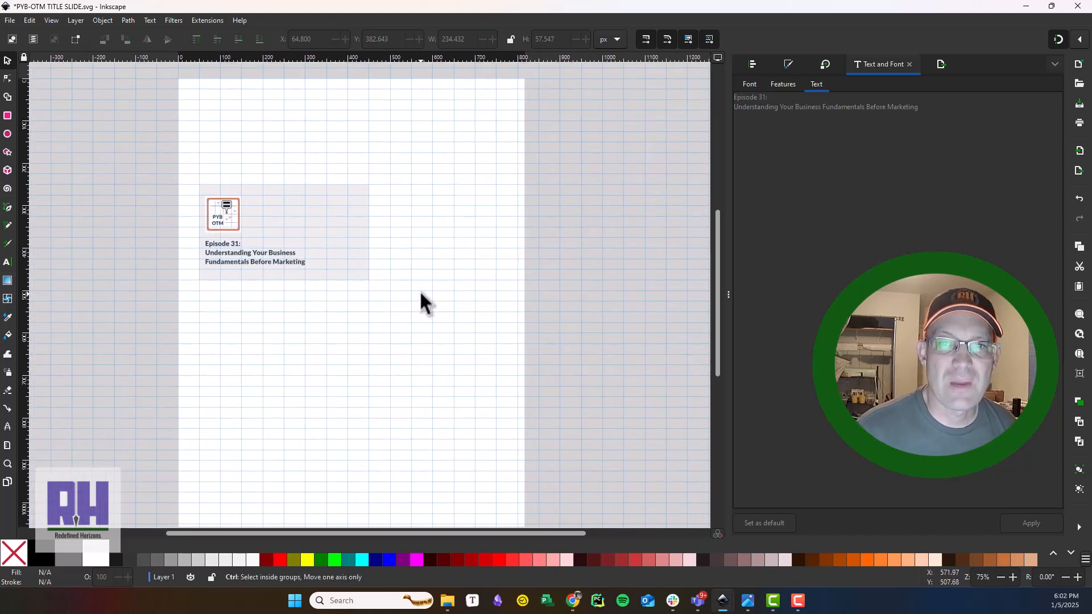
{"action": "scroll", "coordinate": [452, 336], "scroll_direction": "down", "scroll_amount": 1}
{"action": "left_click", "coordinate": [16, 20]}
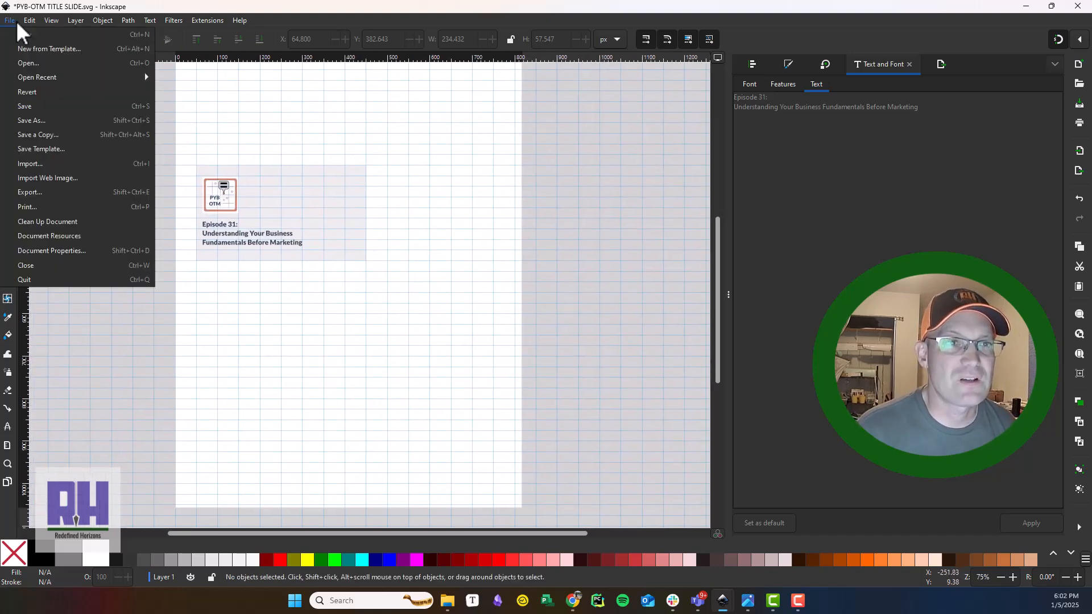
{"action": "key", "text": "Escape"}
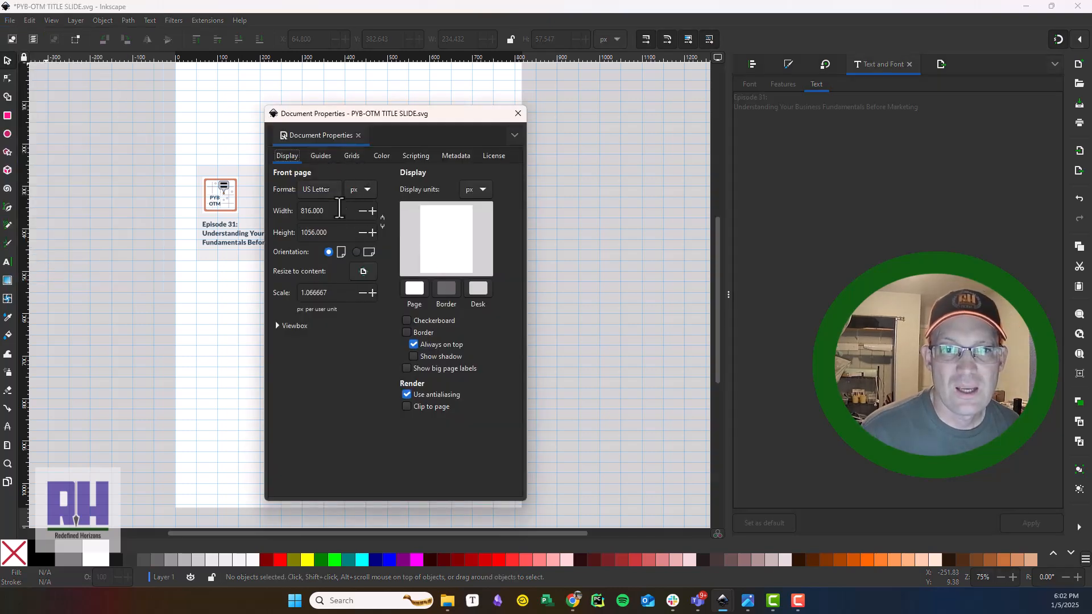
{"action": "left_click", "coordinate": [365, 190]}
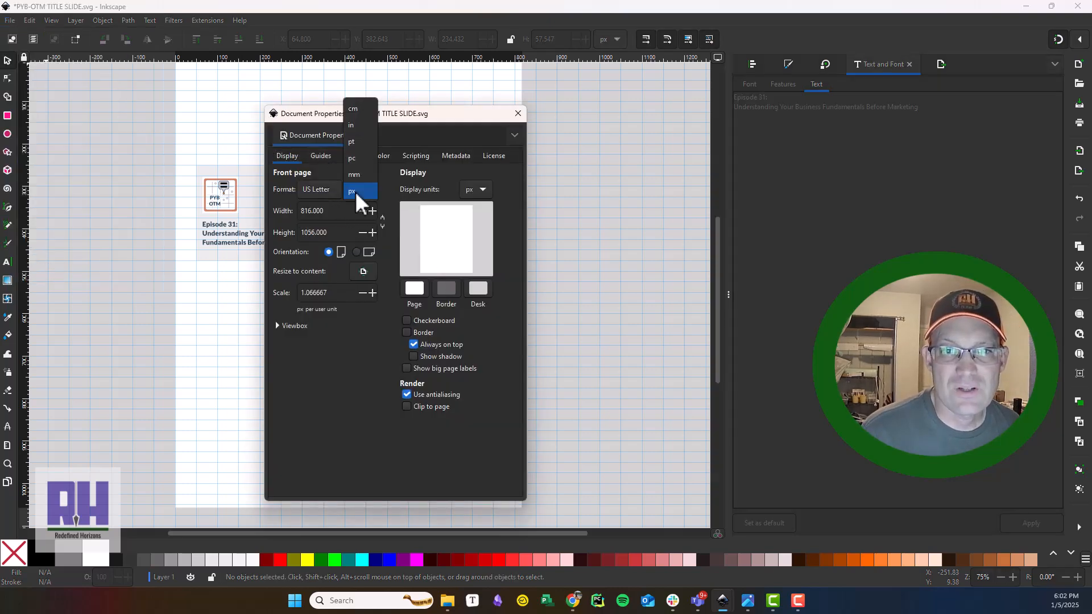
{"action": "left_click", "coordinate": [359, 127]}
{"action": "key", "text": "Tab"}
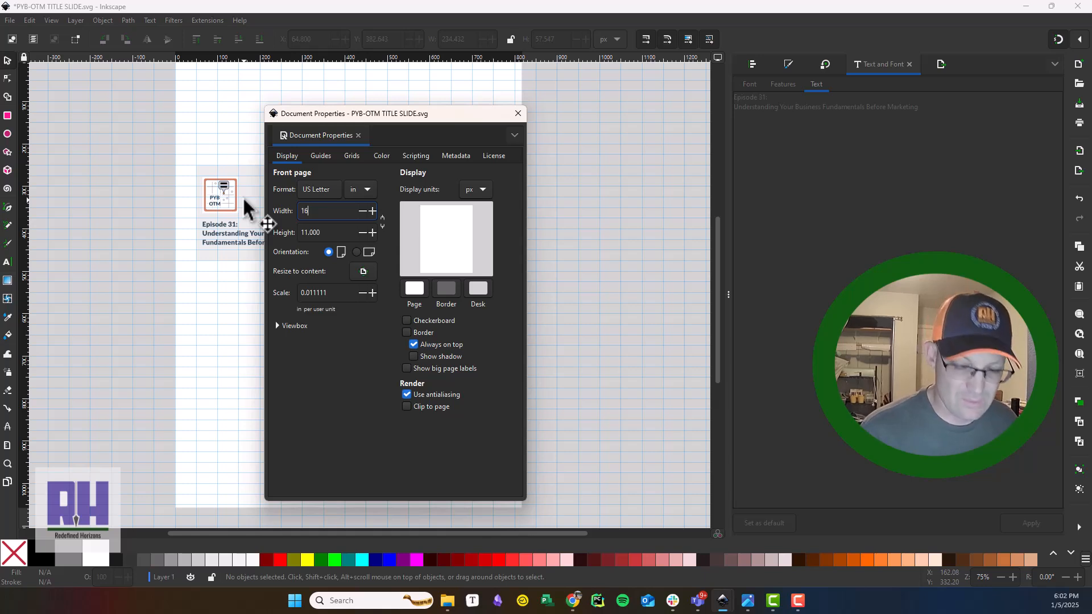
{"action": "key", "text": "Tab"}
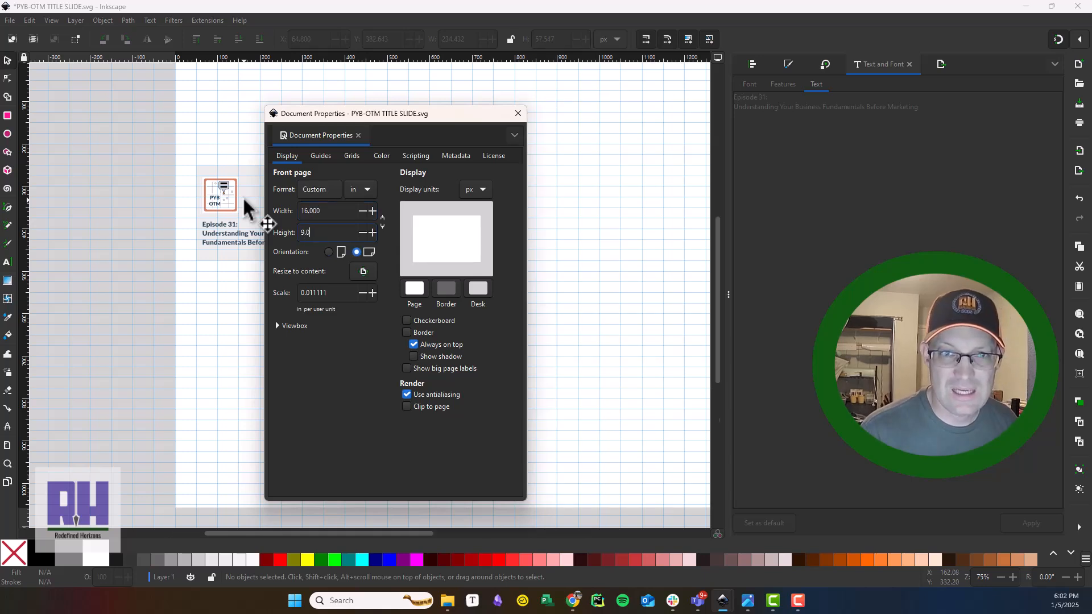
{"action": "type", "text": "9.0"}
{"action": "key", "text": "Return"}
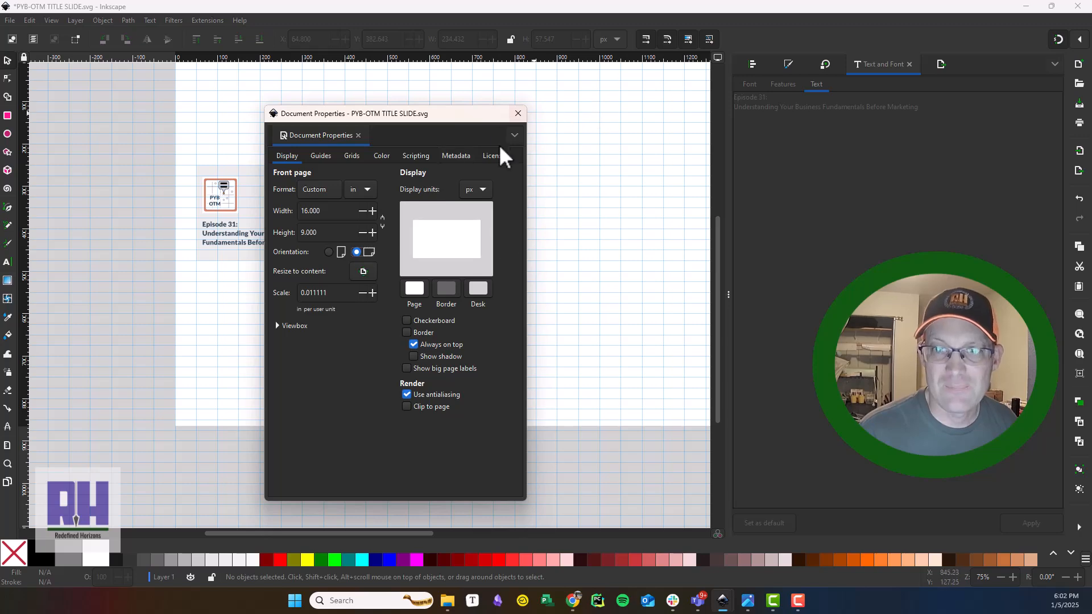
{"action": "left_click", "coordinate": [517, 113]}
Step: Group all the slide artwork, align it to the page origin and scale it to about 1550 by 872 px to cover the page
{"action": "key", "text": "5"}
{"action": "scroll", "coordinate": [220, 332], "scroll_direction": "down", "scroll_amount": 2}
{"action": "left_click_drag", "start_coordinate": [175, 254], "coordinate": [330, 331]}
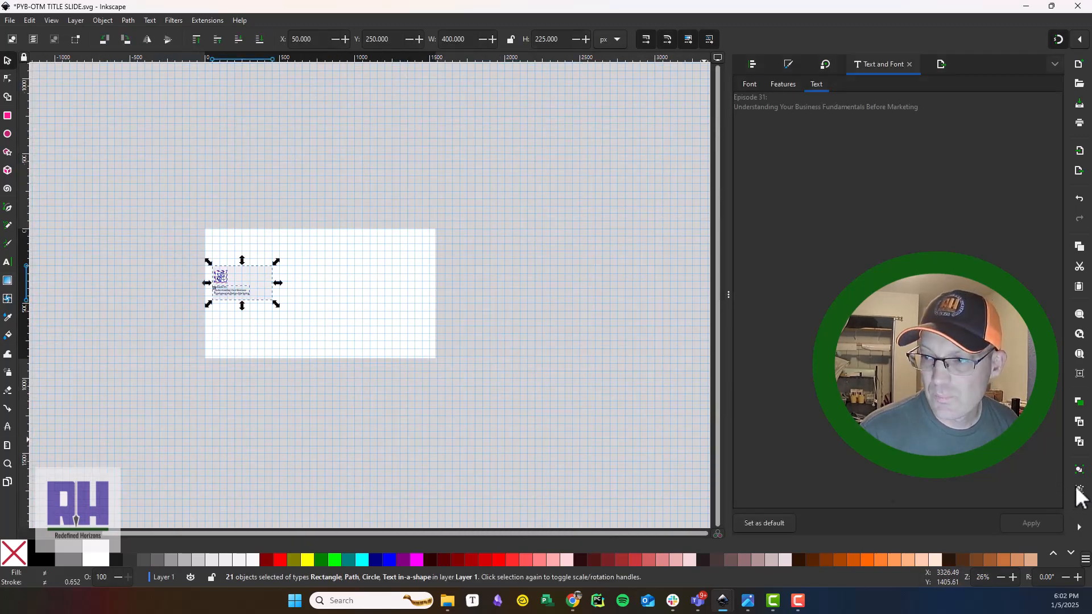
{"action": "left_click_drag", "start_coordinate": [215, 267], "coordinate": [205, 225]}
{"action": "left_click_drag", "start_coordinate": [274, 269], "coordinate": [451, 387]}
{"action": "left_click", "coordinate": [541, 231]}
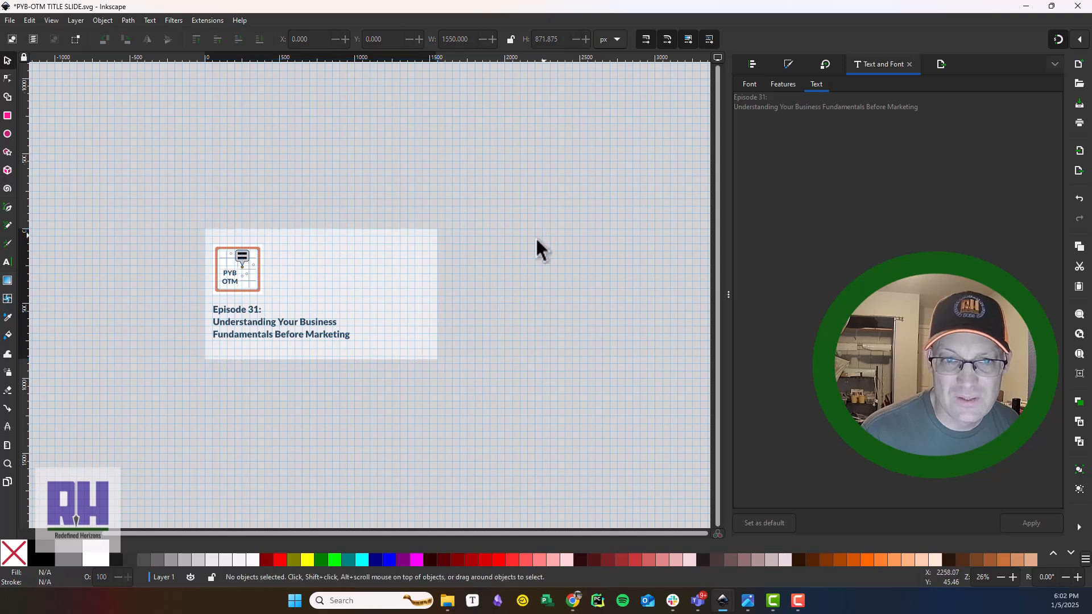
{"action": "left_click", "coordinate": [272, 269]}
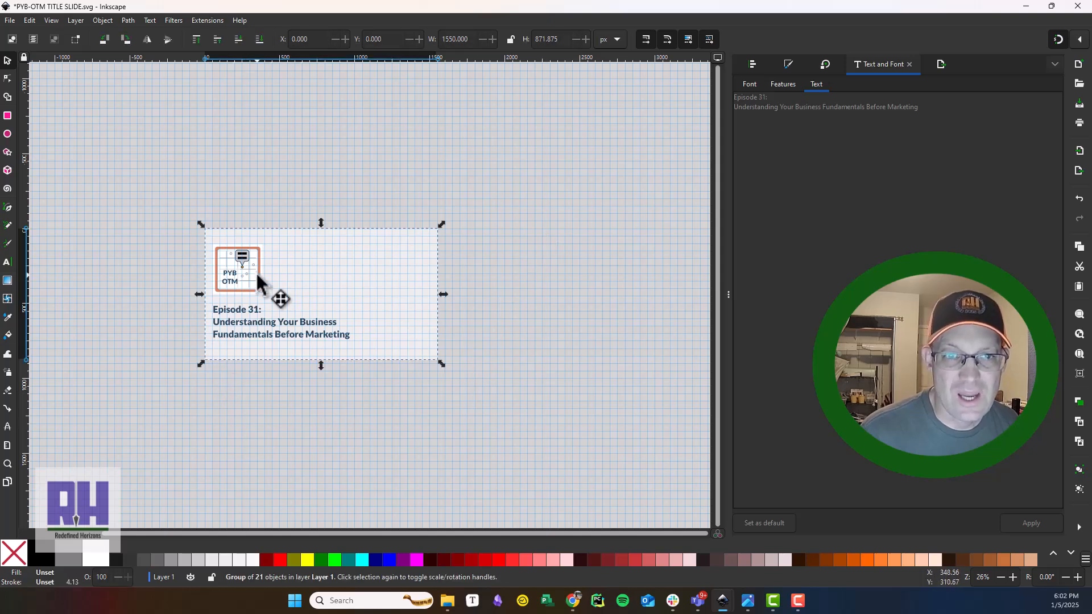
{"action": "left_click", "coordinate": [517, 277]}
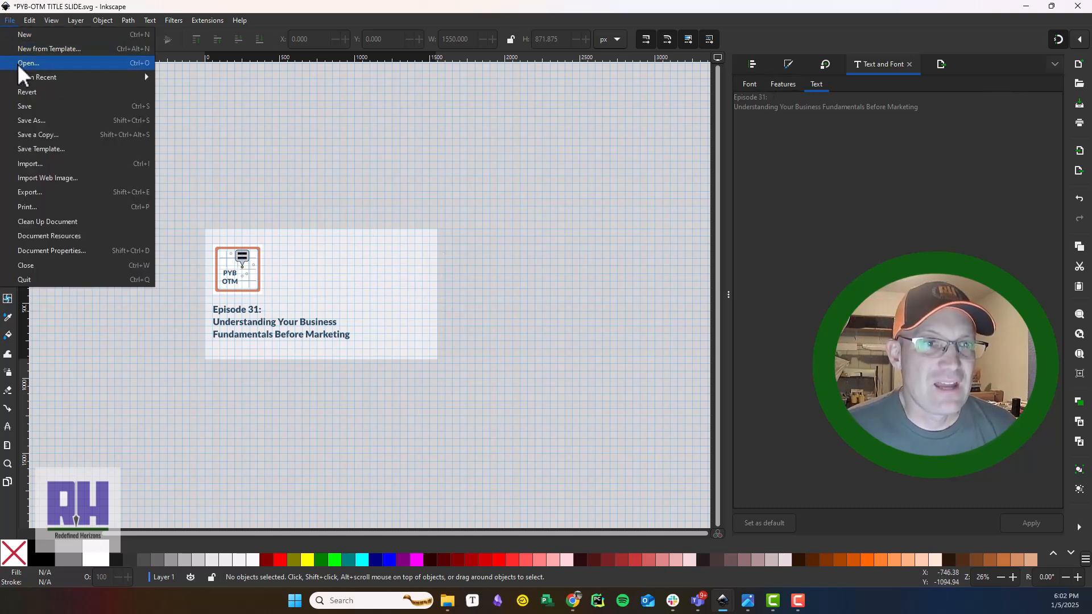
Step: Save the document and export the page at 1200 DPI as PYB-OTM EP 31 TITLE SLIDE.png
{"action": "left_click", "coordinate": [24, 106]}
{"action": "left_click", "coordinate": [1080, 172]}
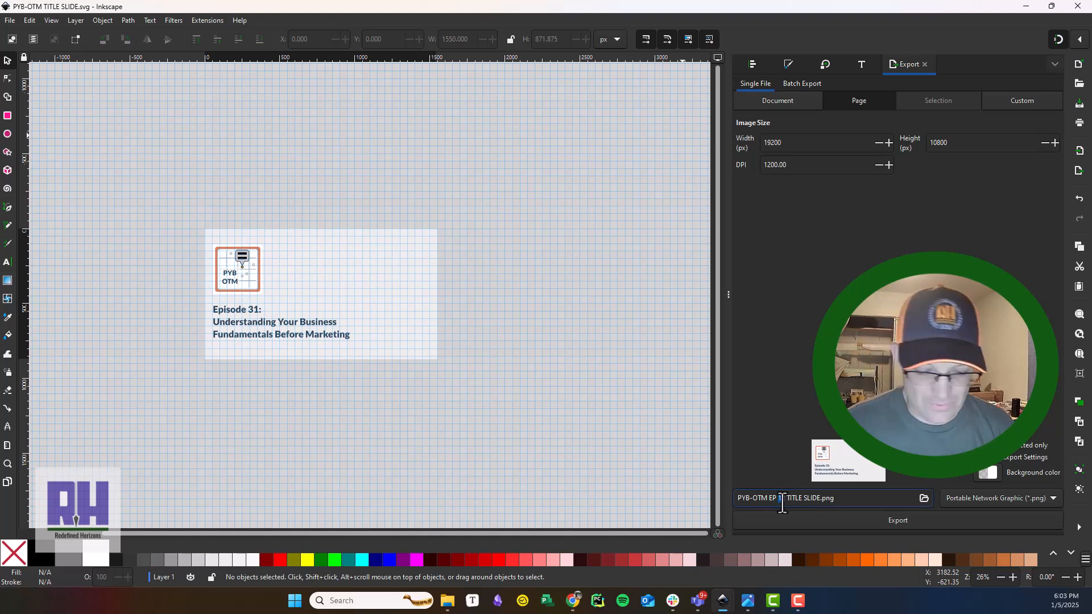
{"action": "left_click", "coordinate": [922, 522]}
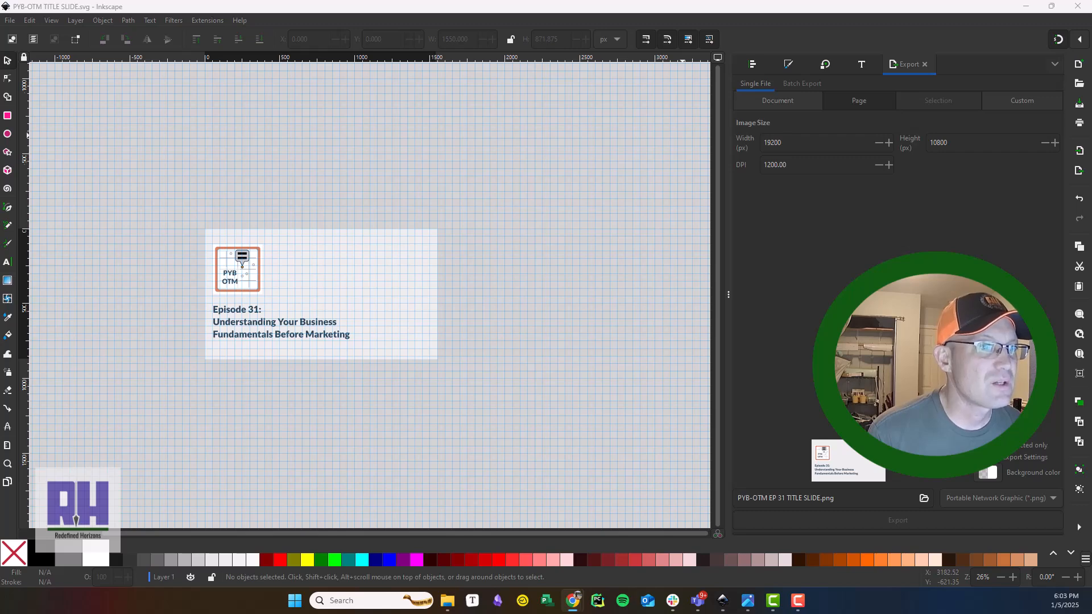
Step: Switch to YouTube in Chrome and open YouTube Studio for the Putting Your Business On The Map channel
{"action": "key", "text": "alt+Tab"}
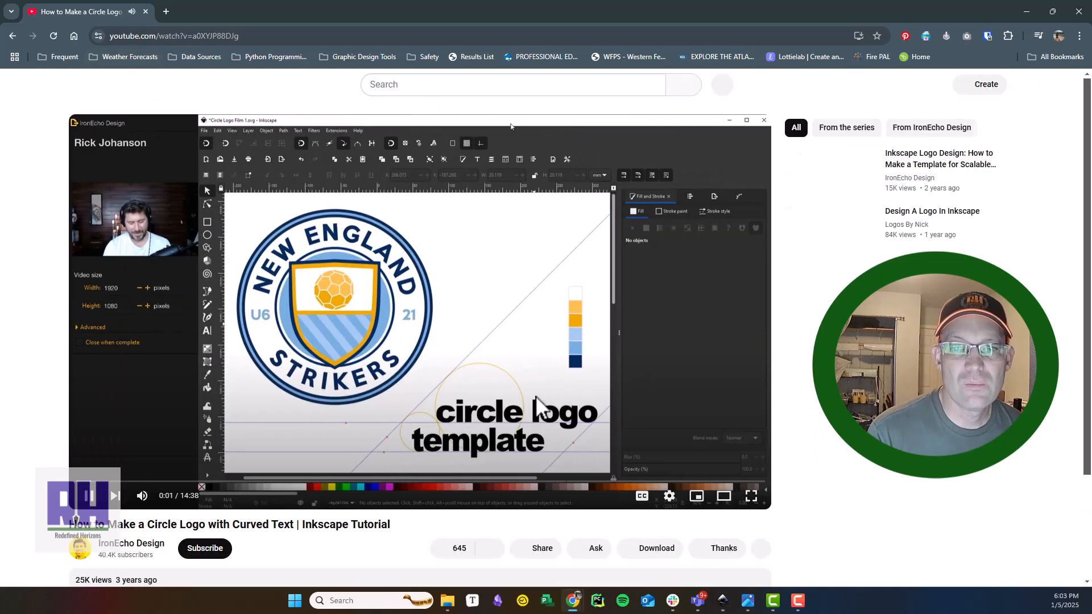
{"action": "left_click", "coordinate": [20, 86]}
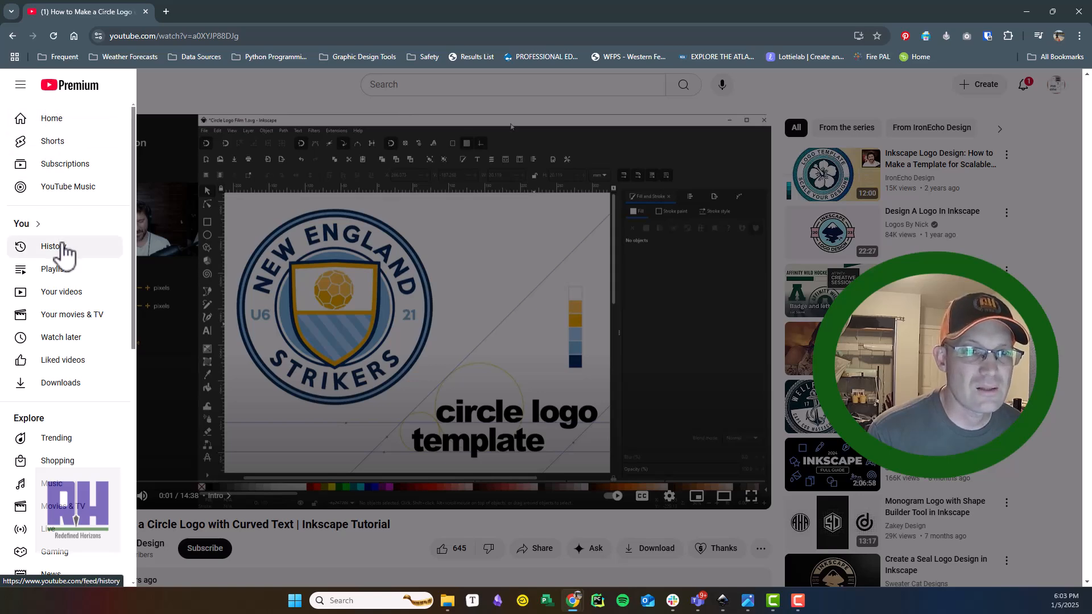
{"action": "left_click", "coordinate": [1057, 107]}
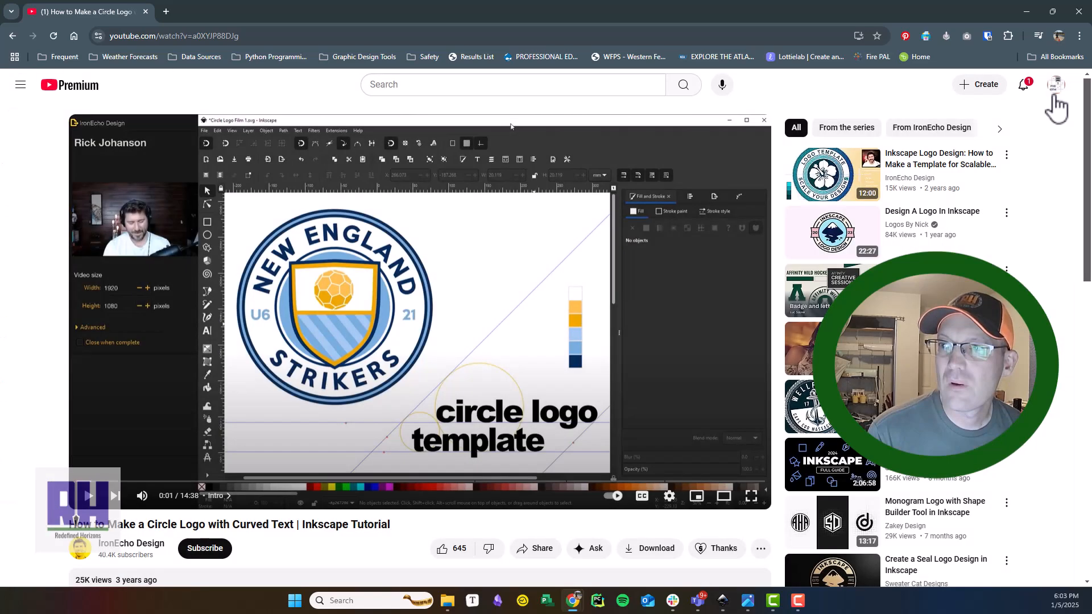
{"action": "left_click", "coordinate": [978, 86]}
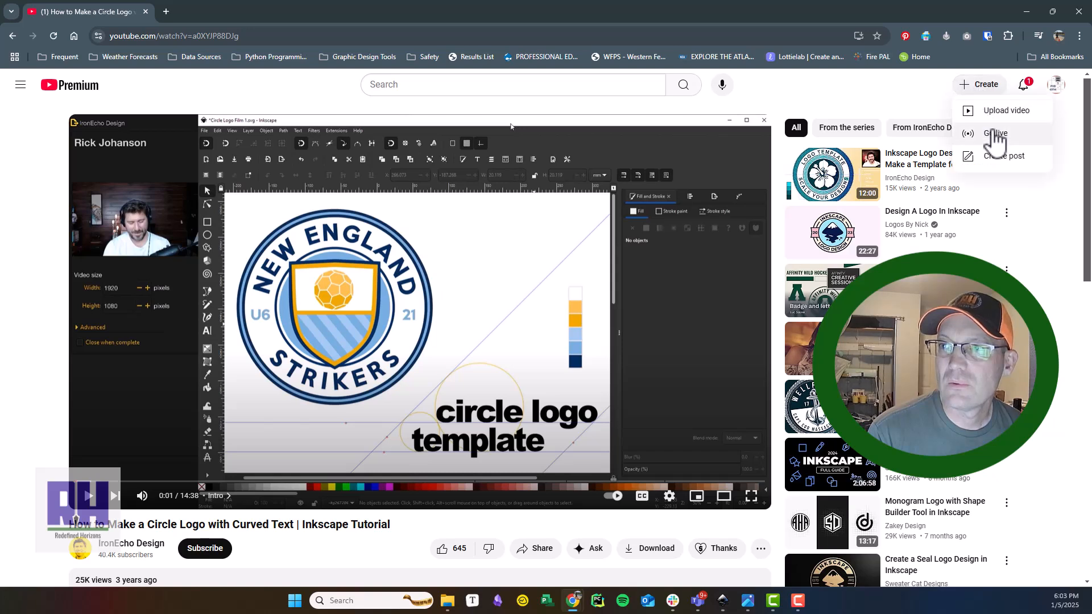
{"action": "left_click", "coordinate": [1057, 86]}
{"action": "left_click", "coordinate": [1056, 86]}
{"action": "left_click", "coordinate": [1056, 85]}
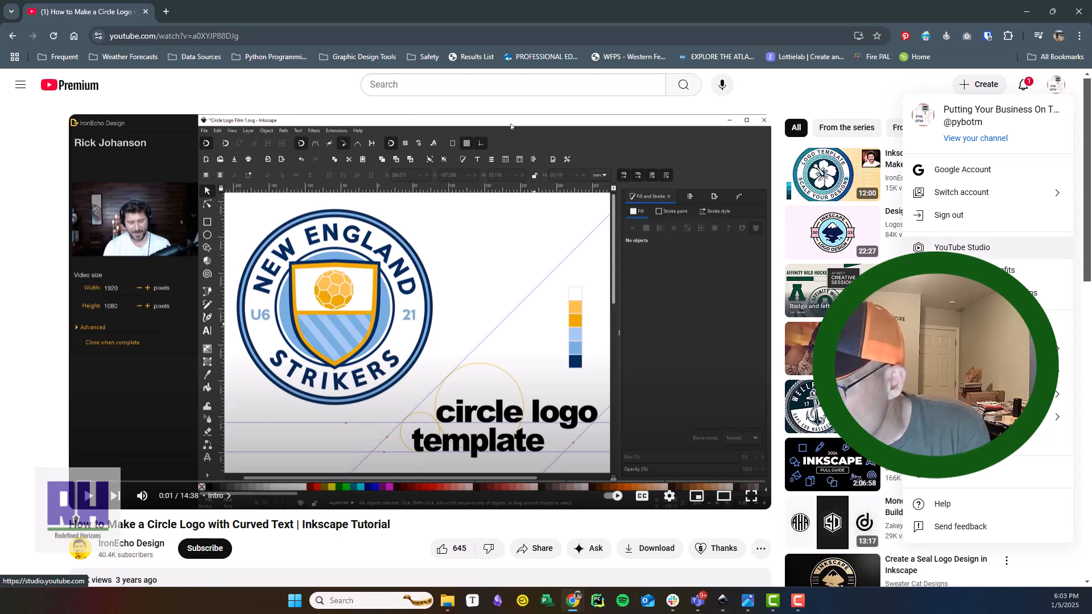
{"action": "left_click", "coordinate": [966, 251]}
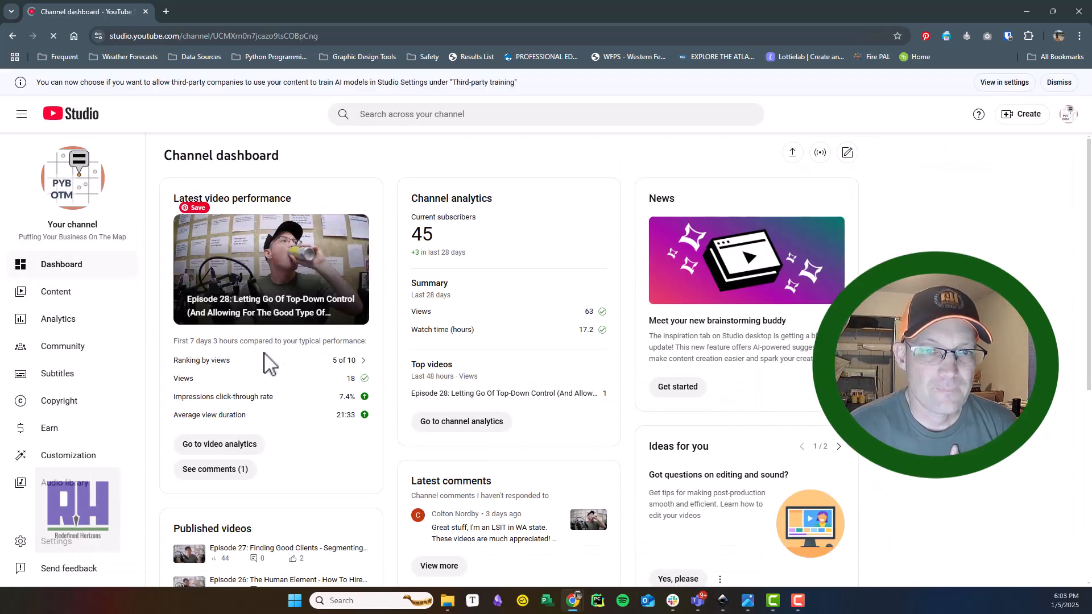
Step: Open the video details of the scheduled Episode 31: Finding Good Clients video from the channel content list
{"action": "left_click", "coordinate": [64, 293]}
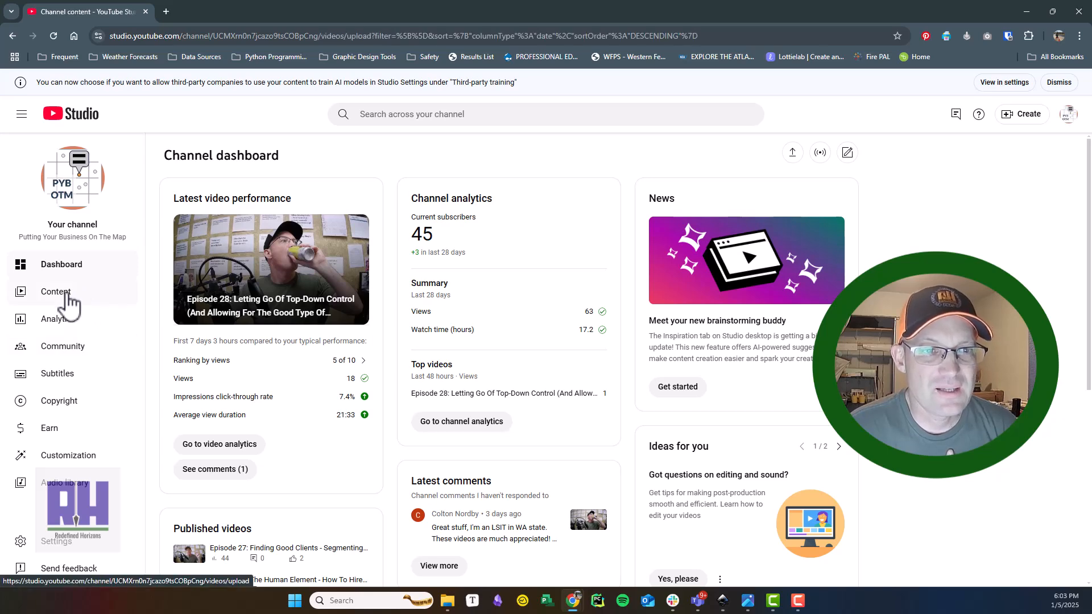
{"action": "scroll", "coordinate": [333, 272], "scroll_direction": "down", "scroll_amount": 2}
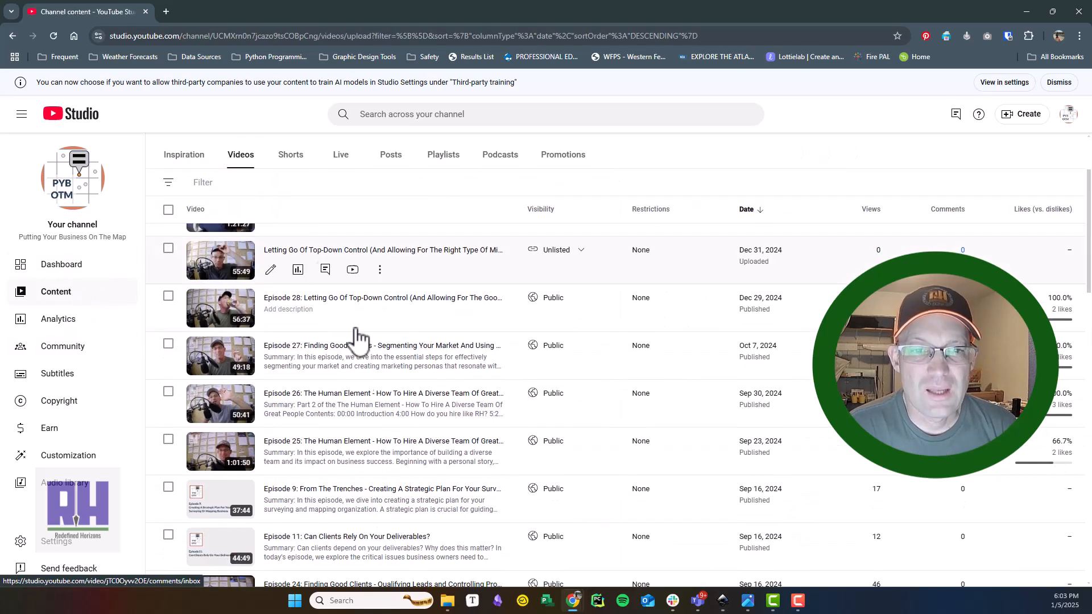
{"action": "scroll", "coordinate": [298, 303], "scroll_direction": "up", "scroll_amount": 1}
{"action": "scroll", "coordinate": [335, 437], "scroll_direction": "up", "scroll_amount": 2}
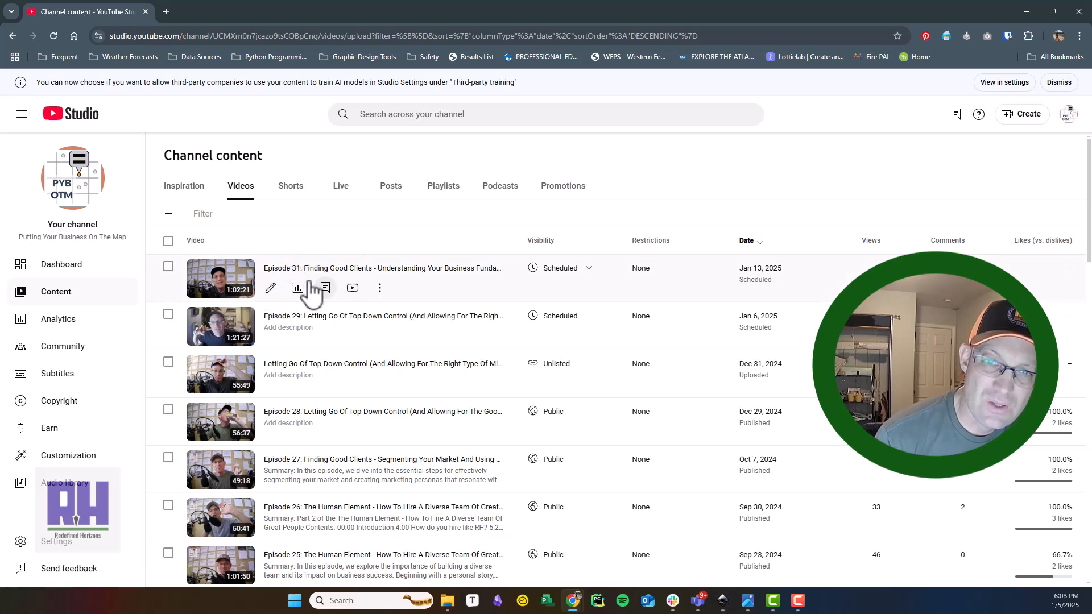
{"action": "left_click", "coordinate": [271, 288]}
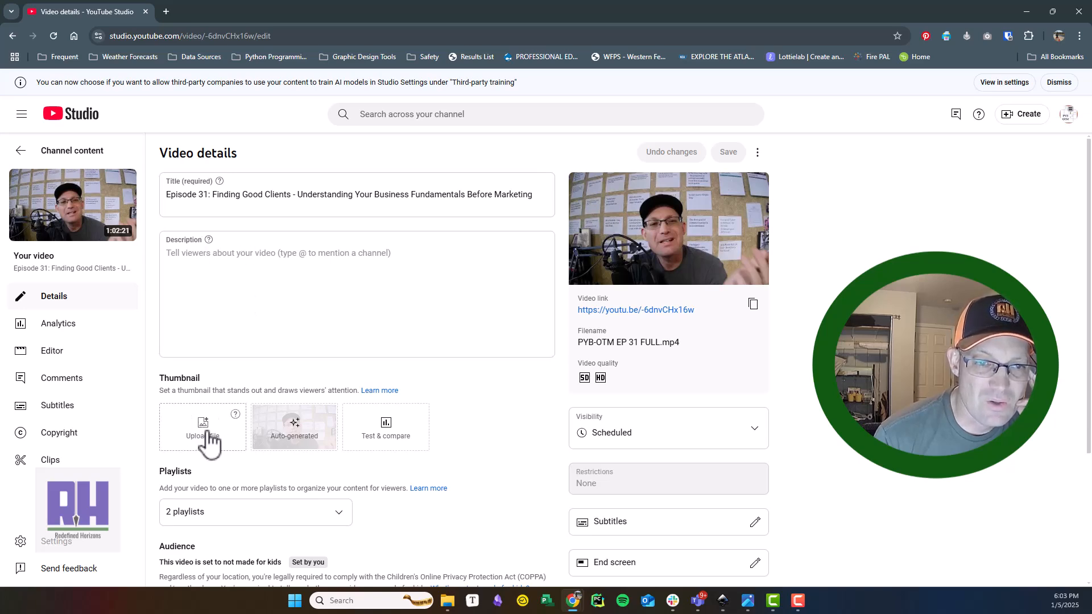
Step: Start a custom thumbnail upload for the video and browse to the PYB-OTM Branding folder
{"action": "left_click", "coordinate": [210, 443]}
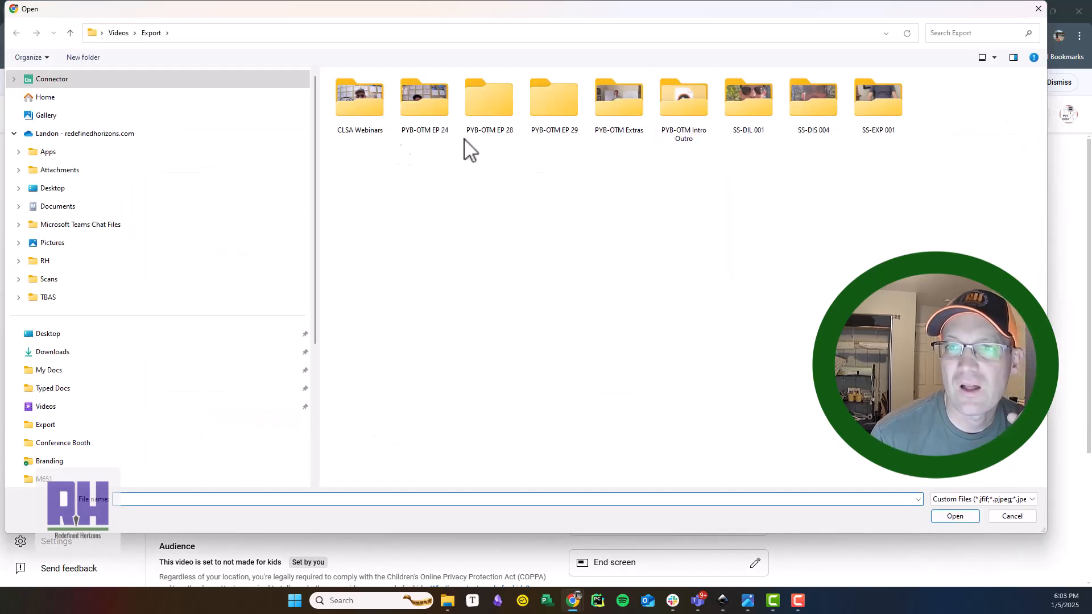
{"action": "scroll", "coordinate": [171, 296], "scroll_direction": "down", "scroll_amount": 3}
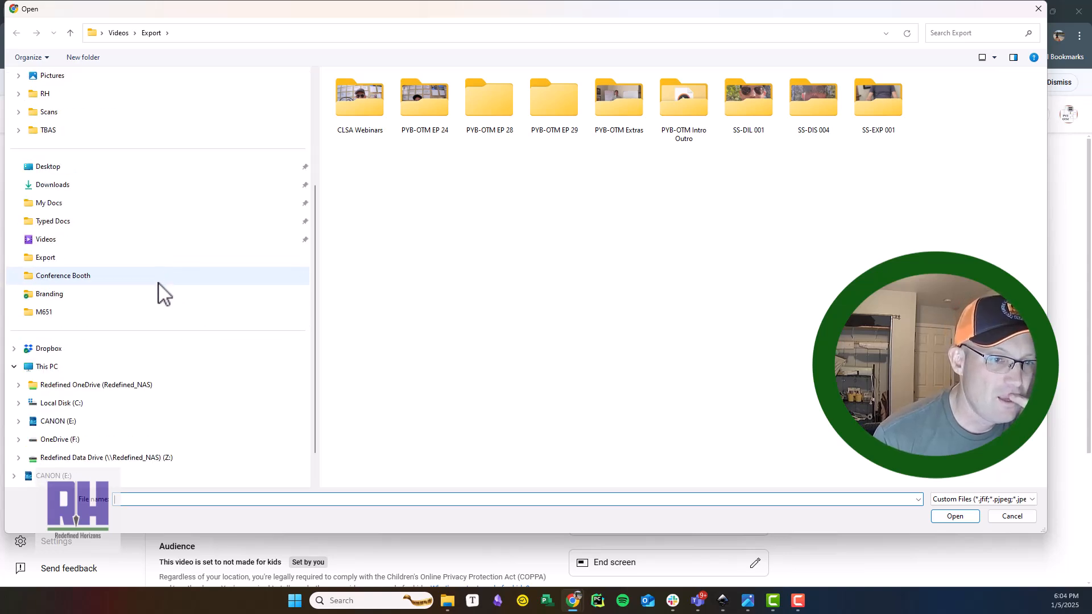
{"action": "left_click", "coordinate": [105, 296]}
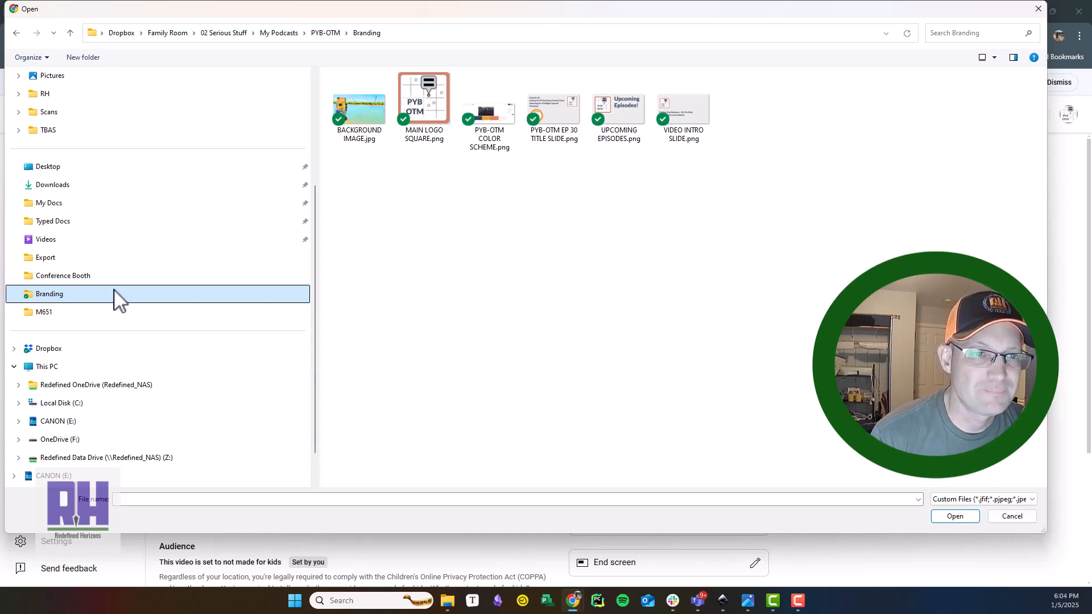
{"action": "scroll", "coordinate": [190, 370], "scroll_direction": "up", "scroll_amount": 3}
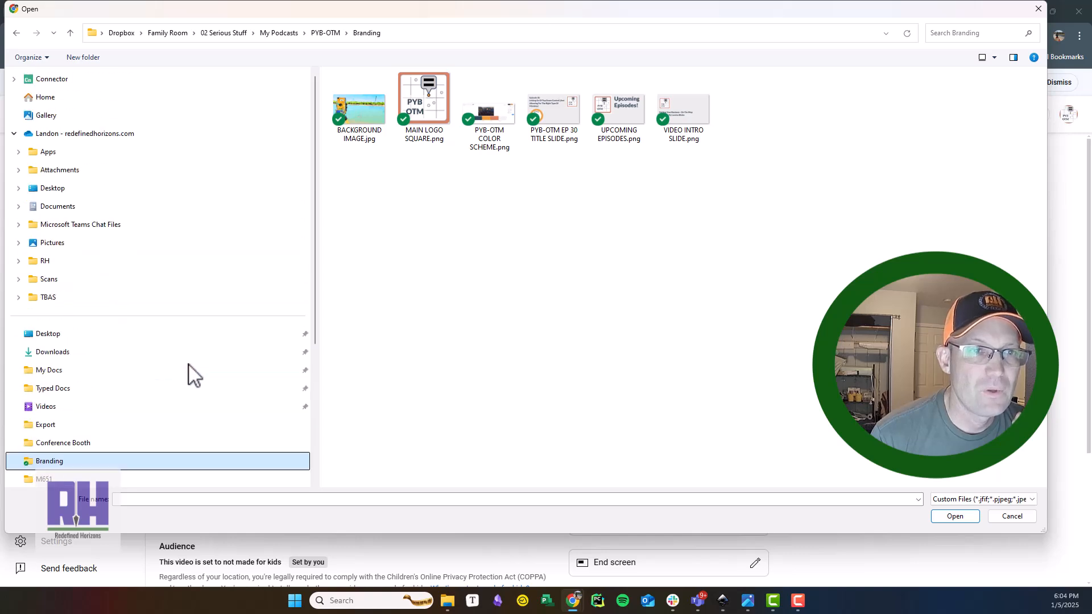
{"action": "scroll", "coordinate": [163, 298], "scroll_direction": "down", "scroll_amount": 1}
{"action": "scroll", "coordinate": [167, 297], "scroll_direction": "up", "scroll_amount": 1}
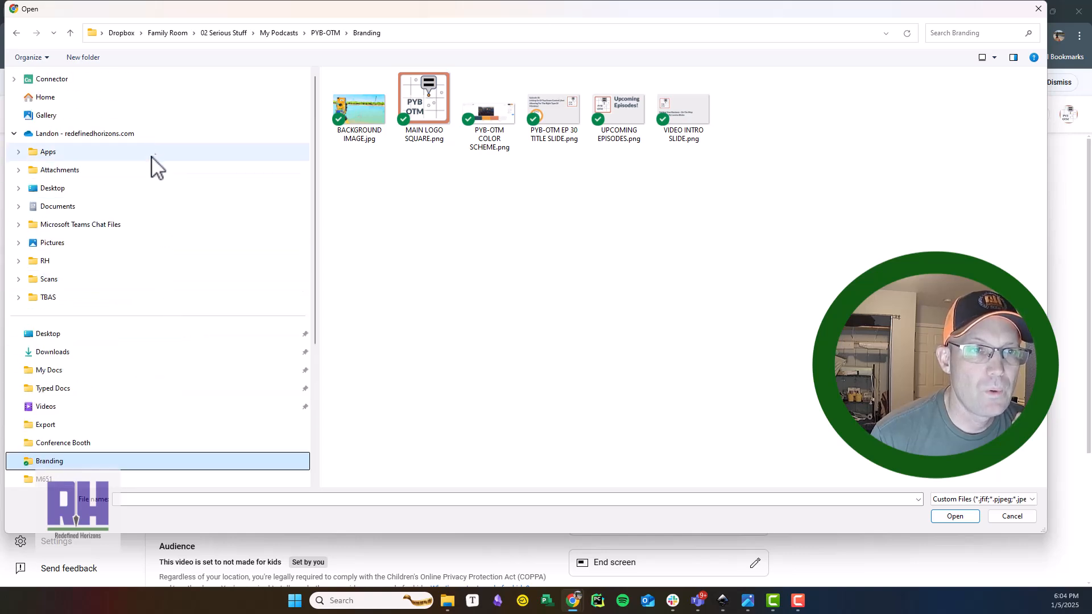
{"action": "left_click", "coordinate": [147, 135]}
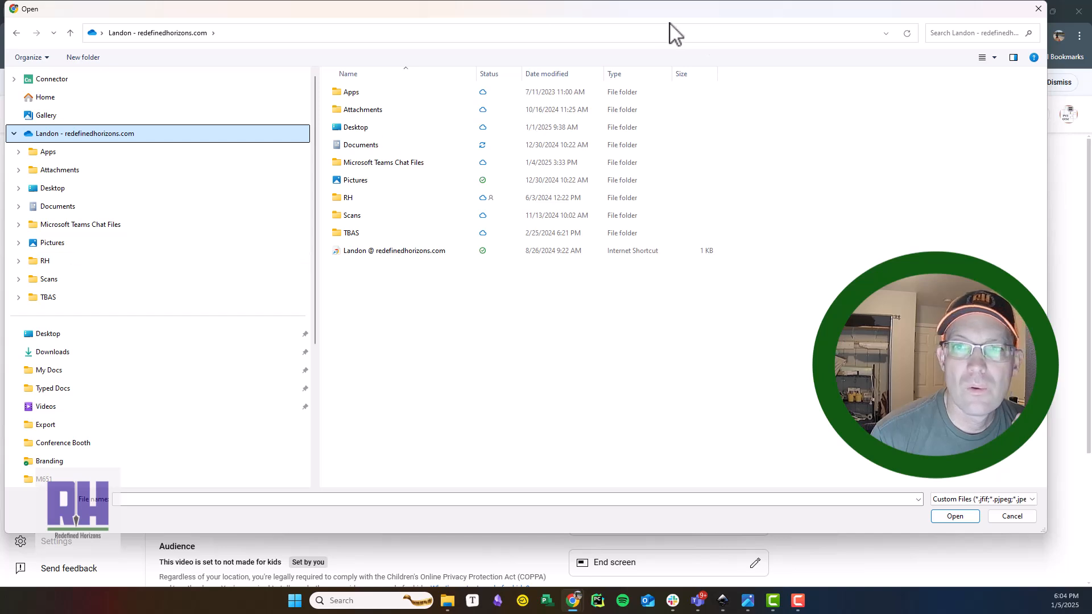
{"action": "key", "text": "alt+Left"}
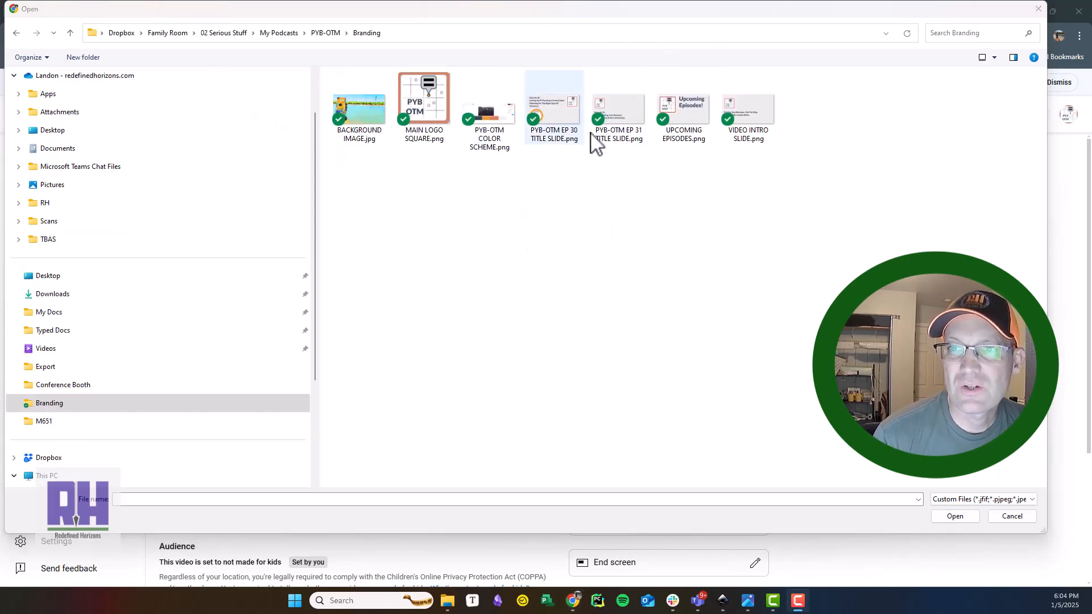
Step: Upload PYB-OTM EP 31 TITLE SLIDE.png as the video's thumbnail and save the video details
{"action": "left_click", "coordinate": [626, 122]}
{"action": "left_click", "coordinate": [978, 518]}
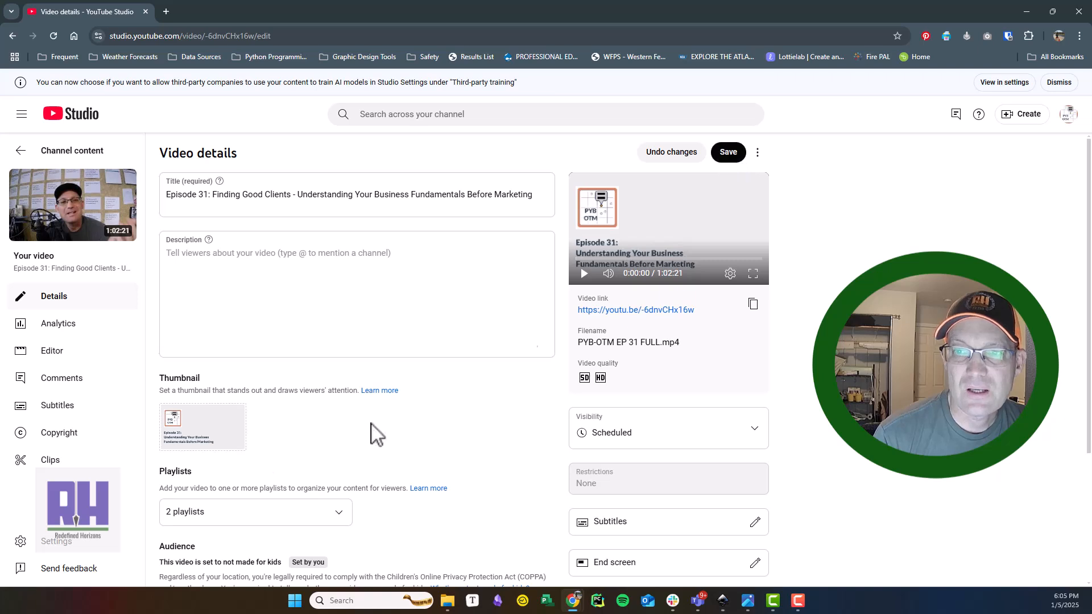
{"action": "mouse_move", "coordinate": [190, 441]}
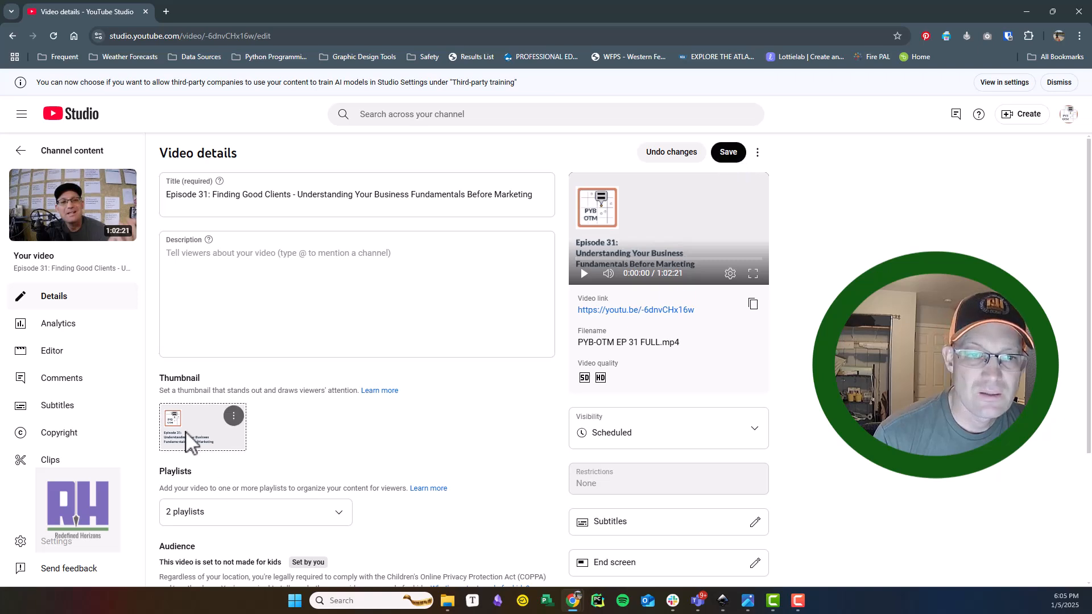
{"action": "left_click", "coordinate": [731, 154]}
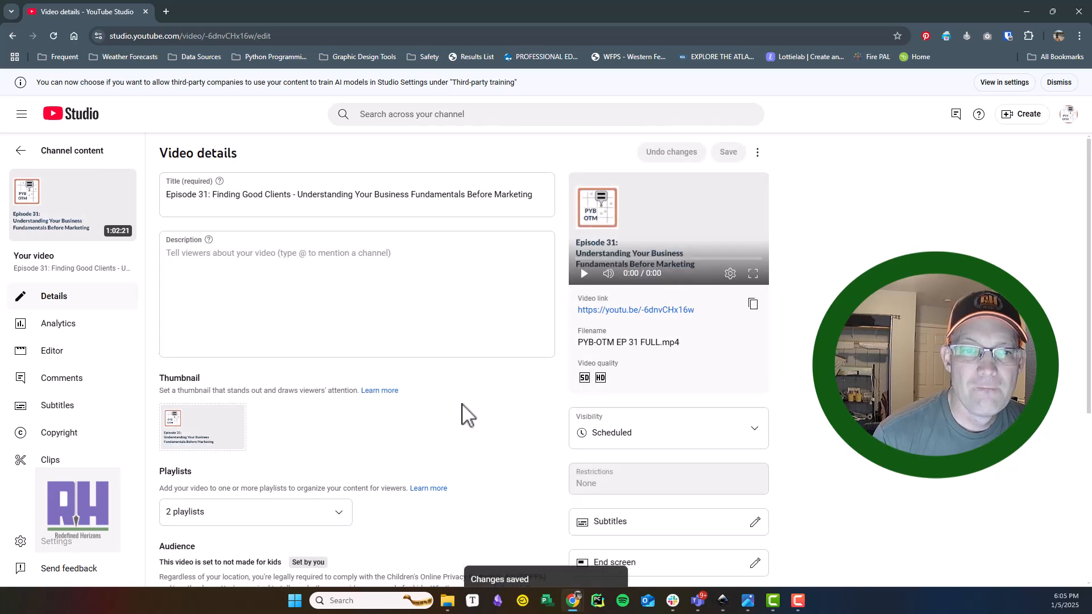
Step: Return to the channel content list and review the Episode 31 thumbnail alongside those of the other episodes
{"action": "left_click", "coordinate": [18, 152]}
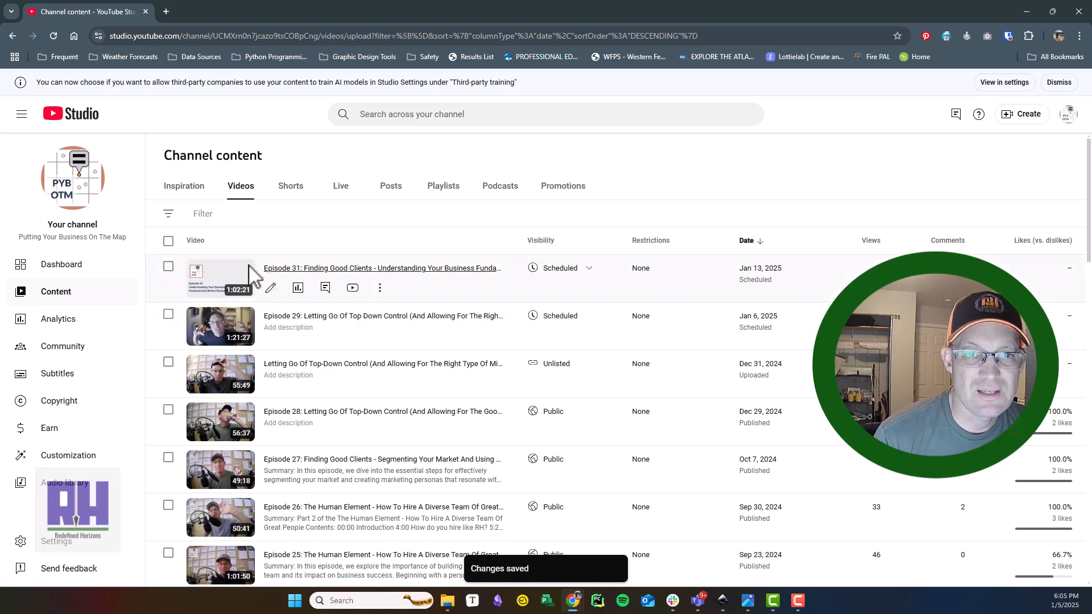
{"action": "scroll", "coordinate": [259, 512], "scroll_direction": "down", "scroll_amount": 5}
{"action": "scroll", "coordinate": [244, 399], "scroll_direction": "up", "scroll_amount": 5}
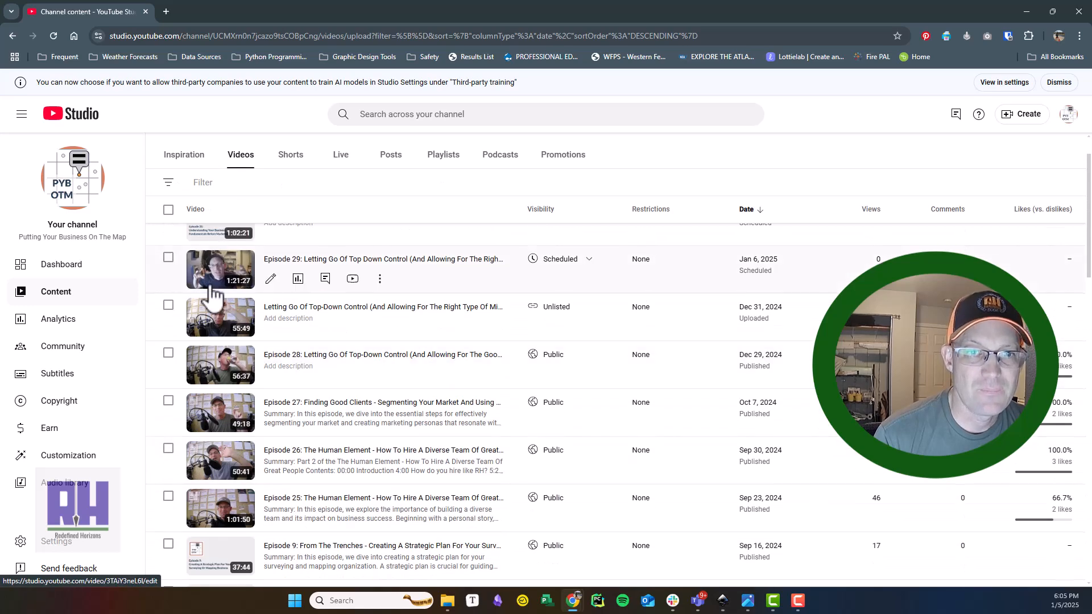